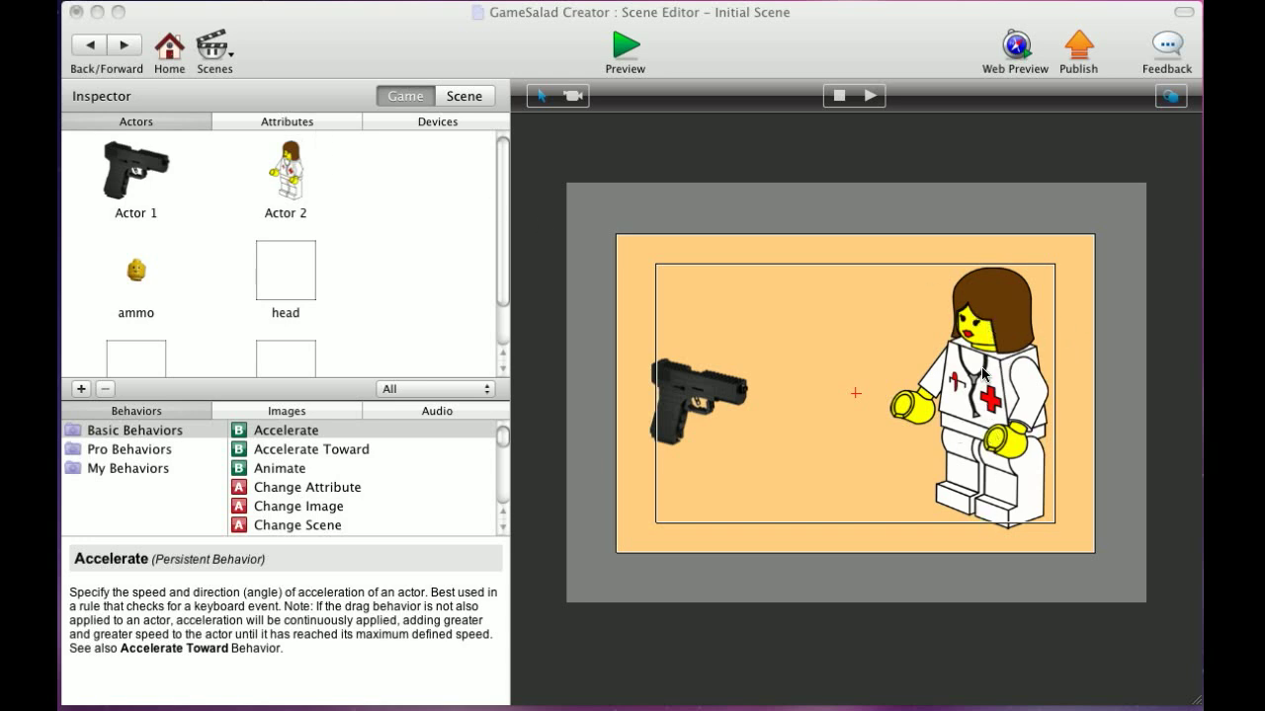
Step: Create two new real-type game attributes in the Game Attributes list
click(268, 121)
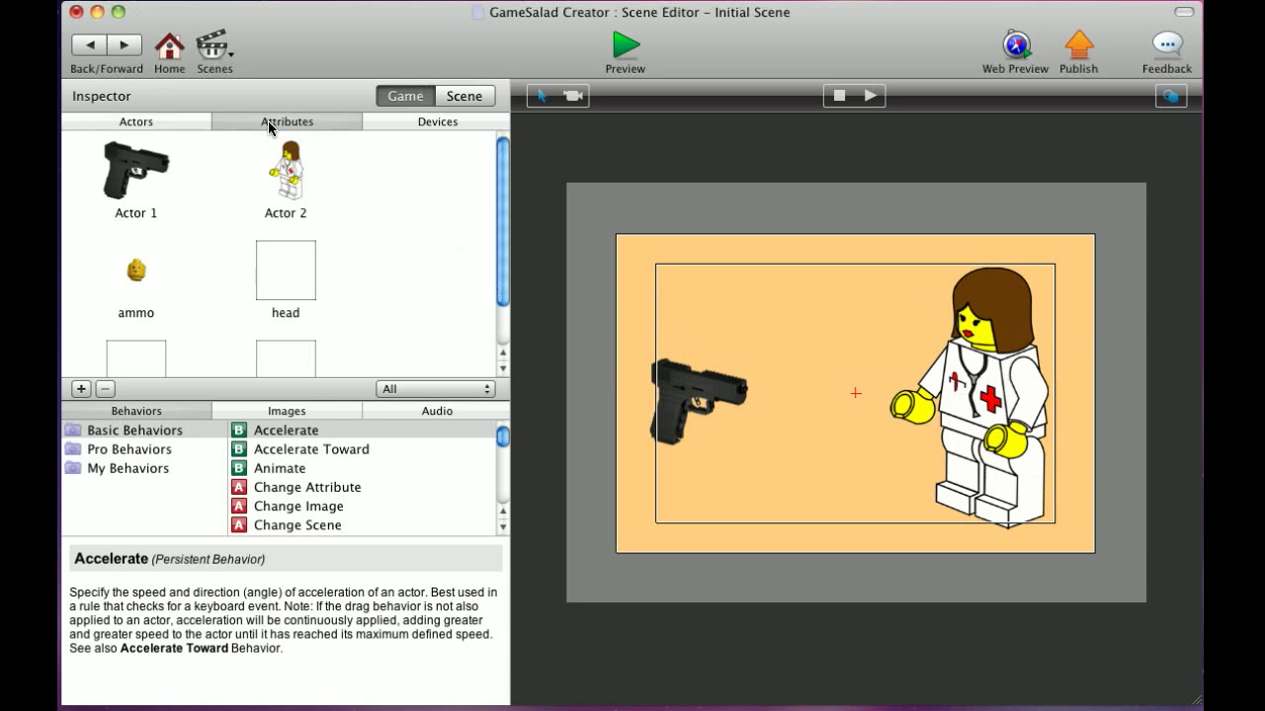
click(81, 388)
click(657, 144)
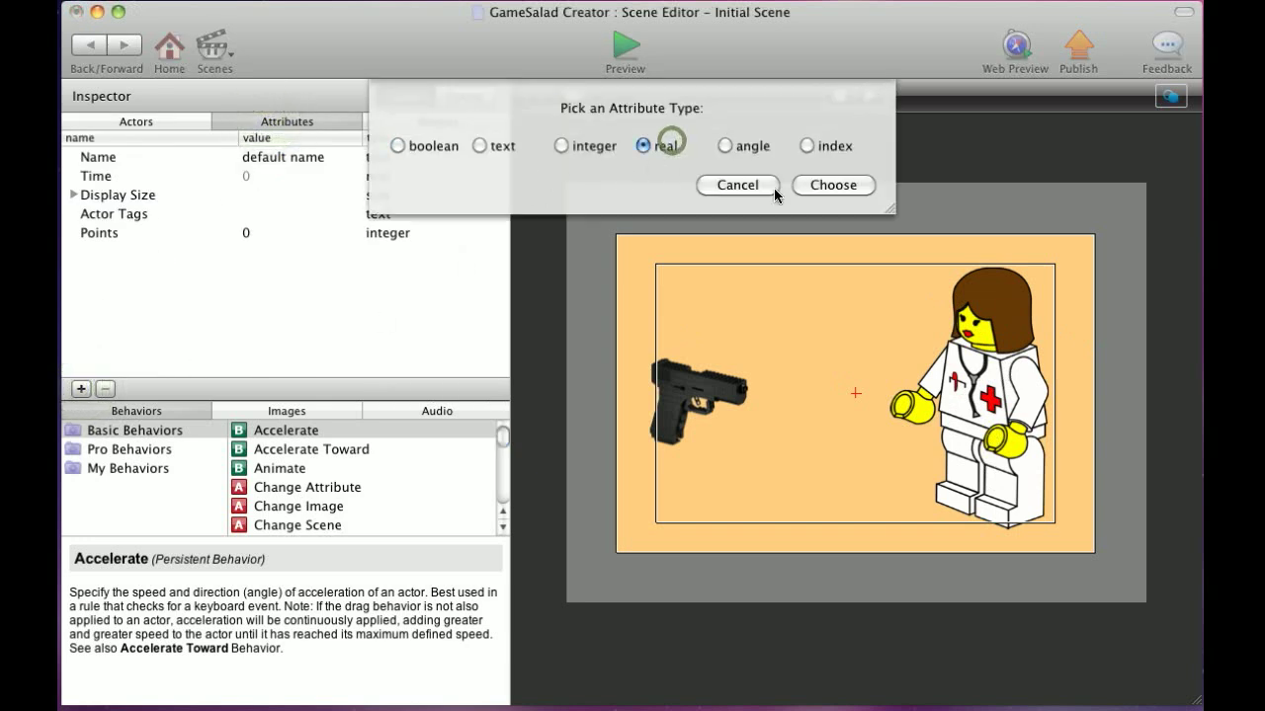
click(816, 185)
click(81, 388)
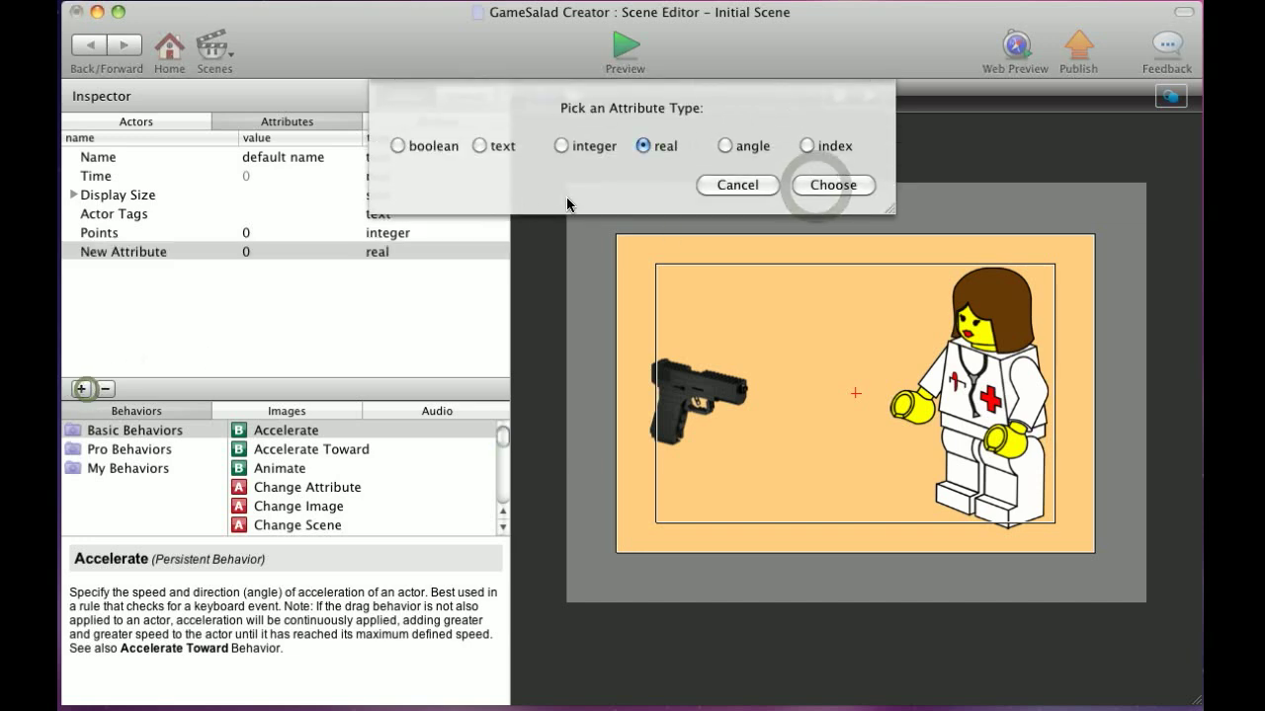
click(836, 184)
Step: Rename the new attributes to 'players x' and 'Players y', then return to the actors list
double_click(141, 252)
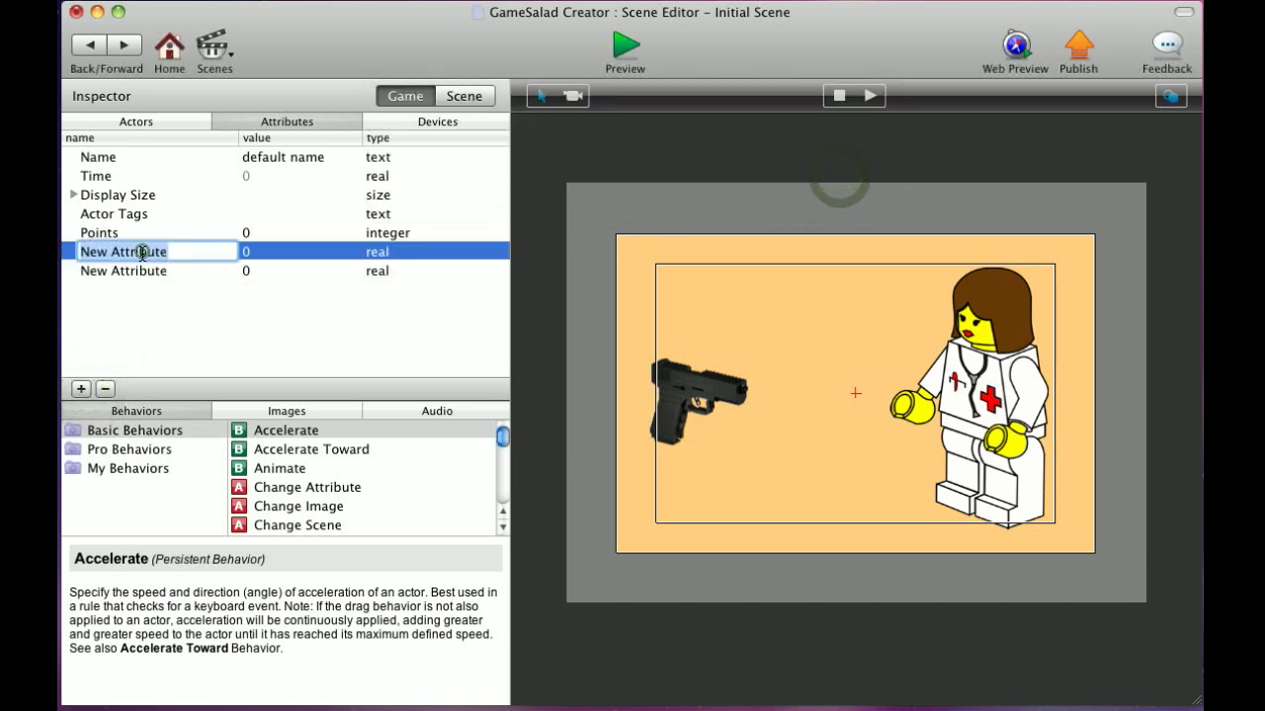
text(players x)
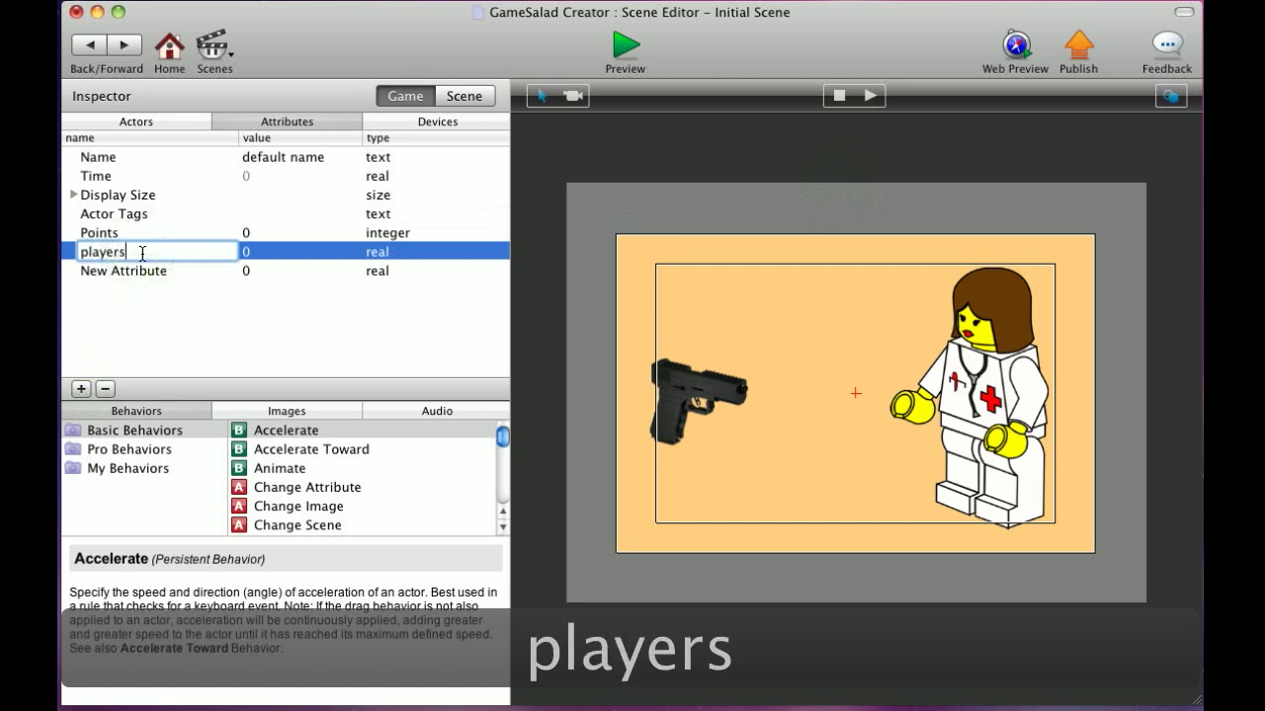
double_click(132, 273)
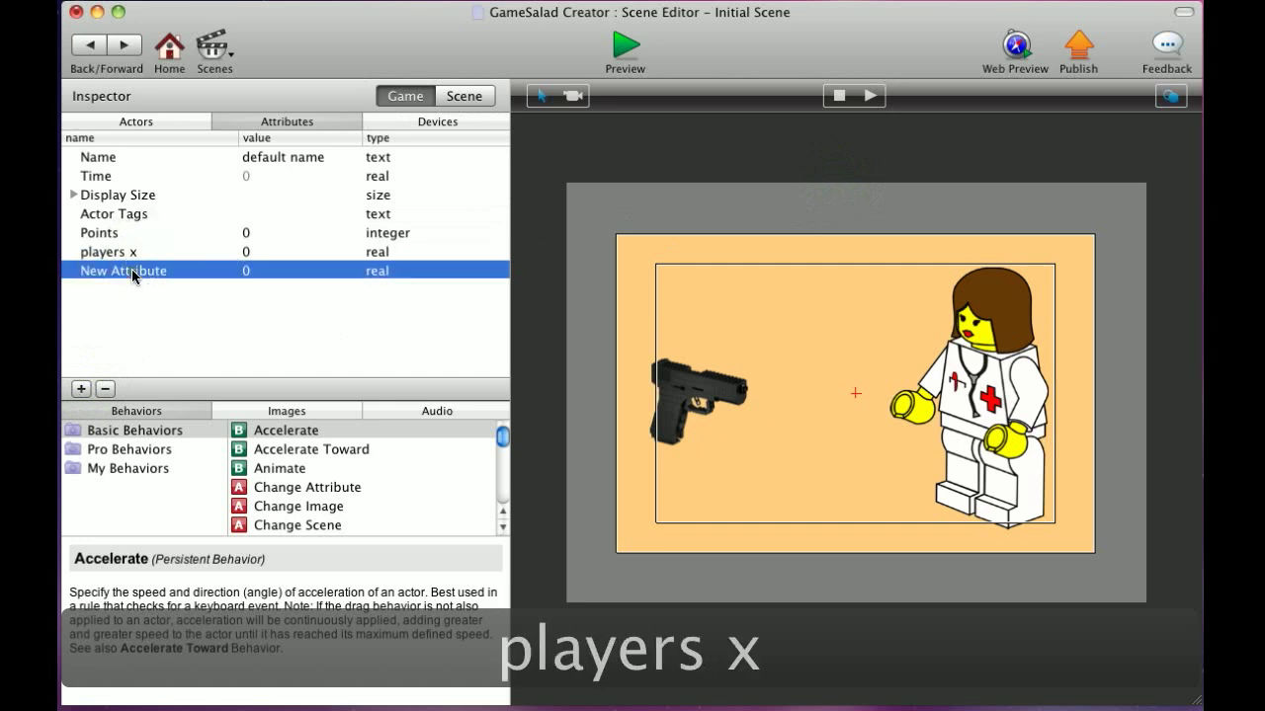
text(Players y)
click(147, 303)
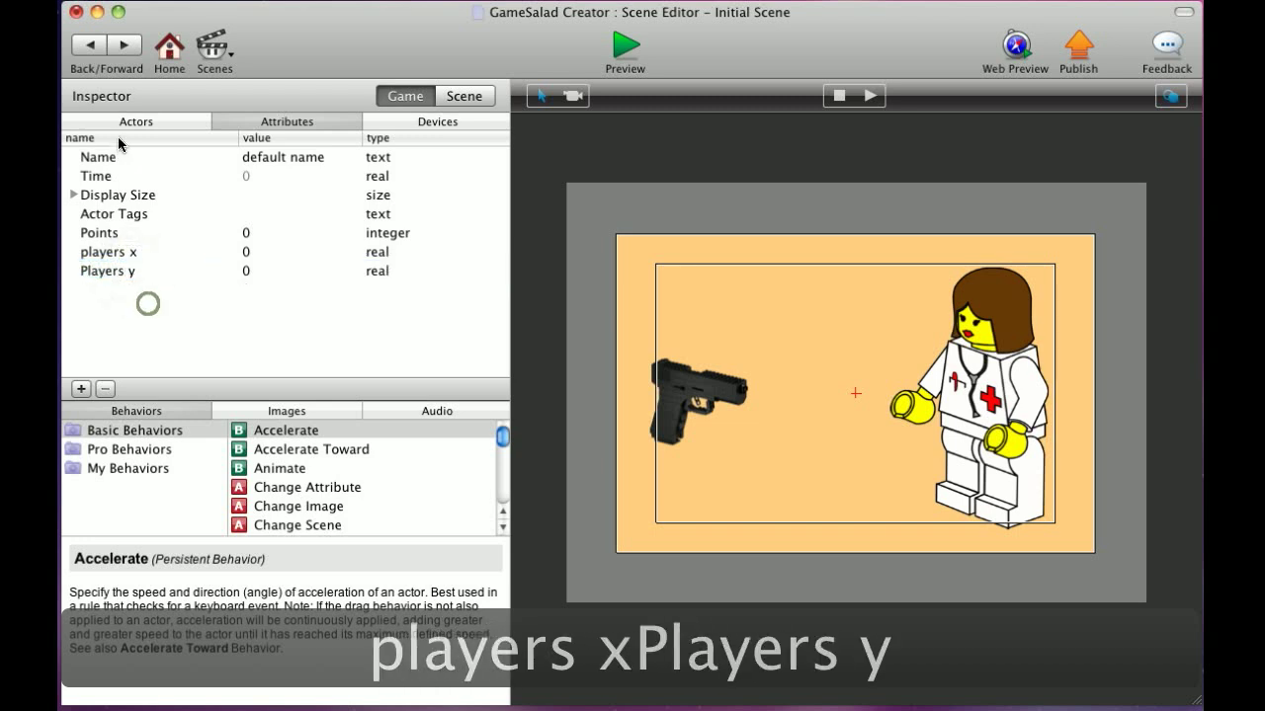
click(119, 123)
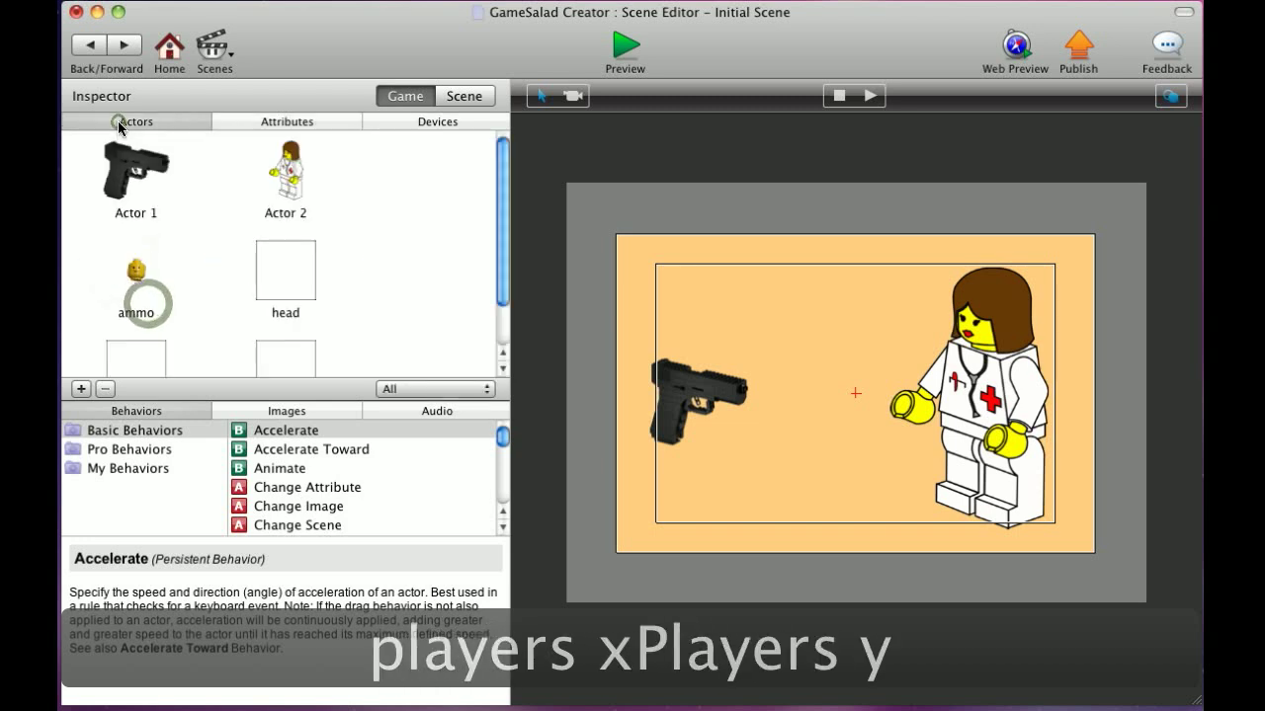
Step: Open Actor 2 and add a Constrain Attribute behavior targeting game.players x
double_click(286, 178)
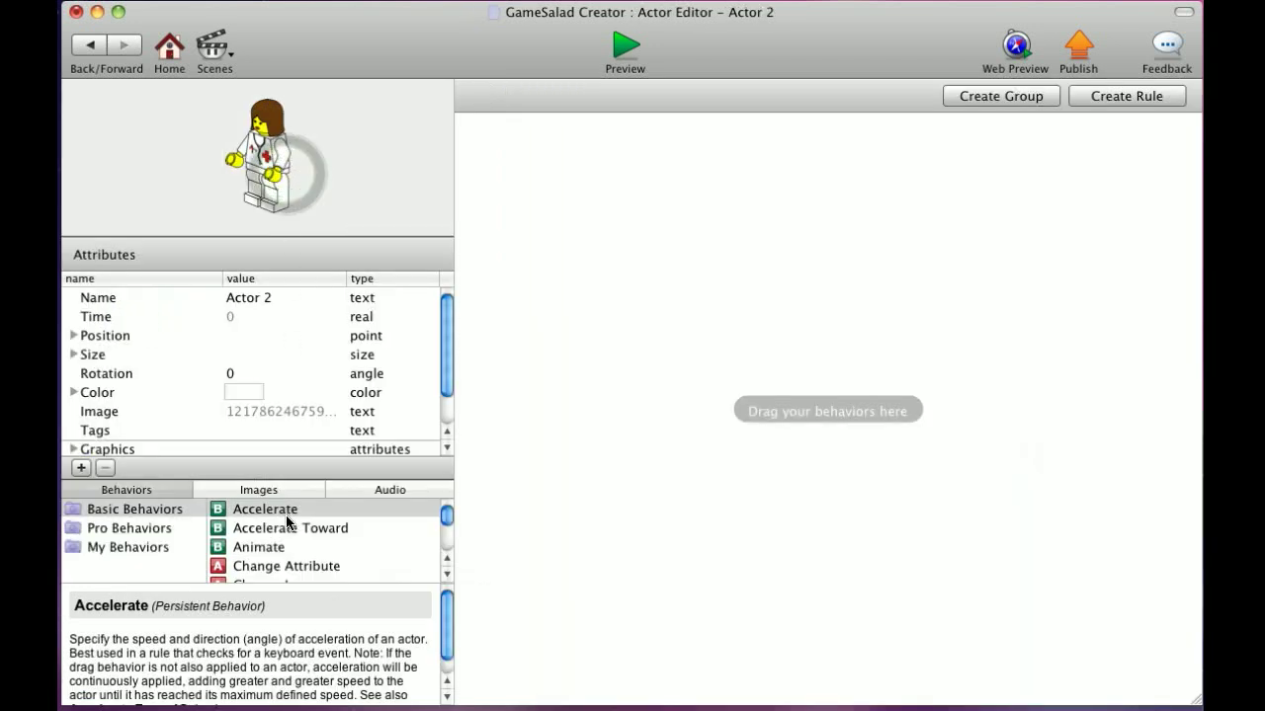
scroll(286, 524, down, 2)
scroll(287, 527, down, 3)
drag(276, 539, 661, 351)
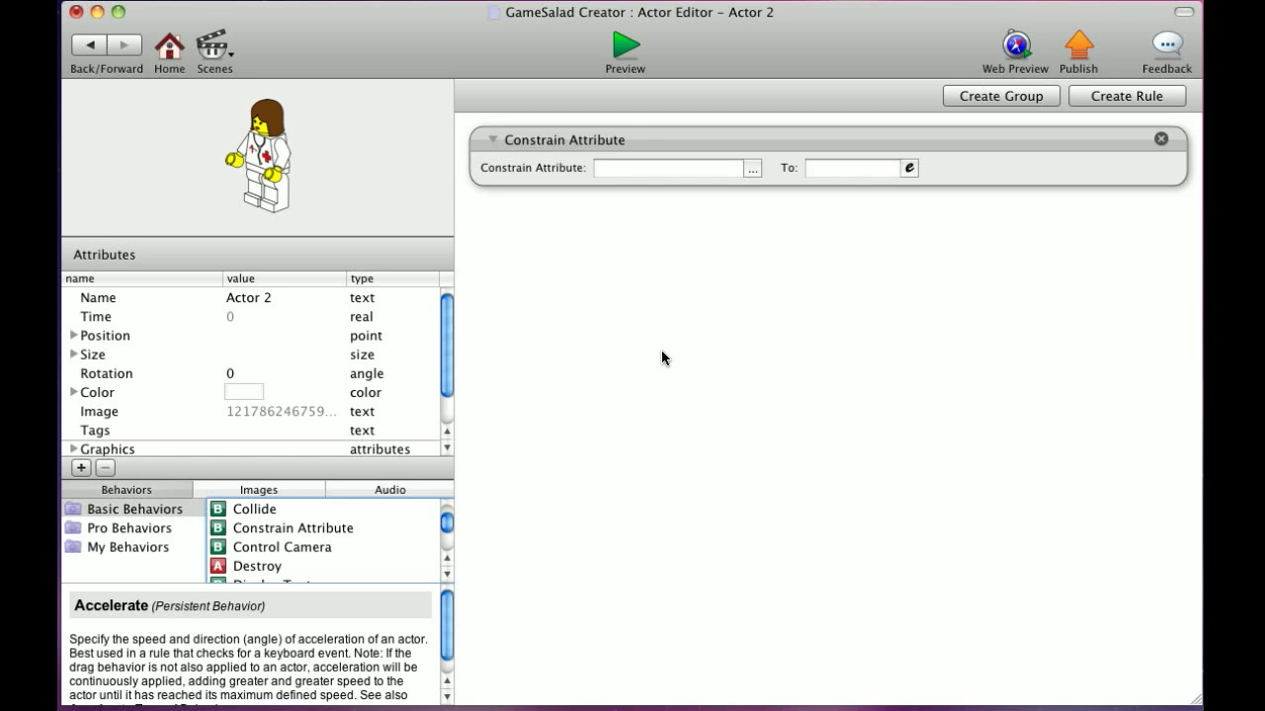
click(752, 170)
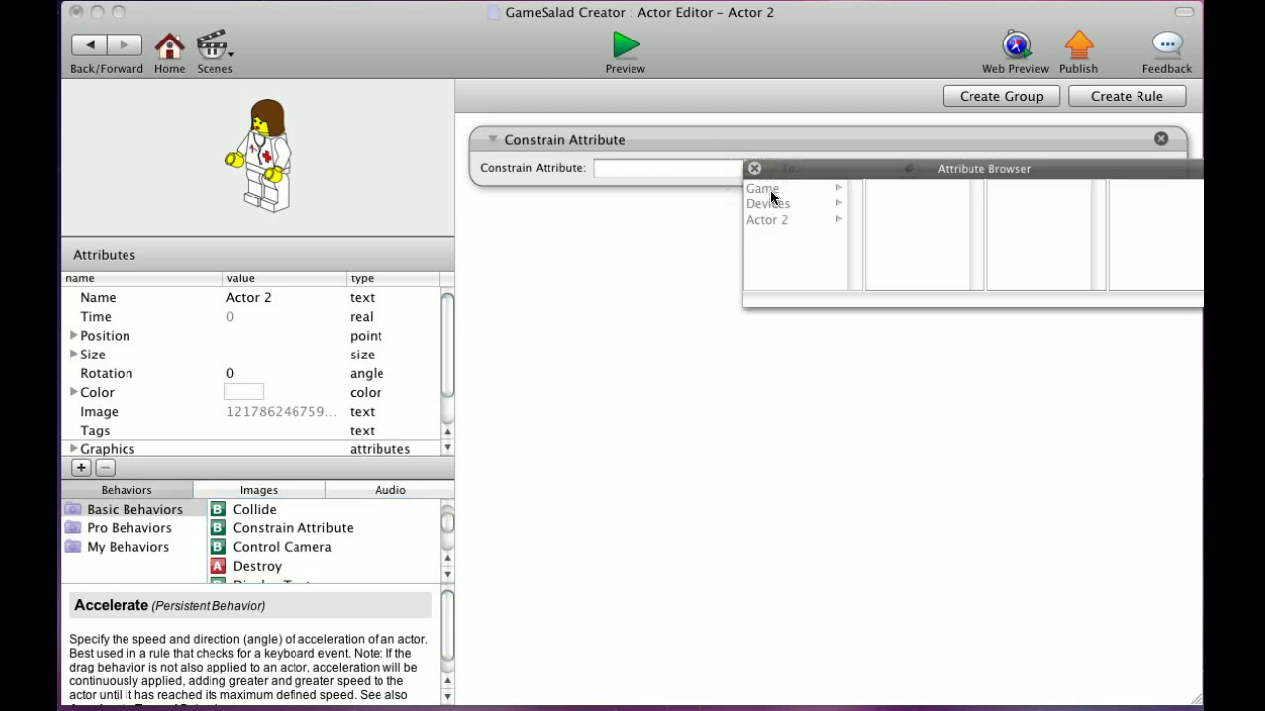
click(768, 190)
click(918, 268)
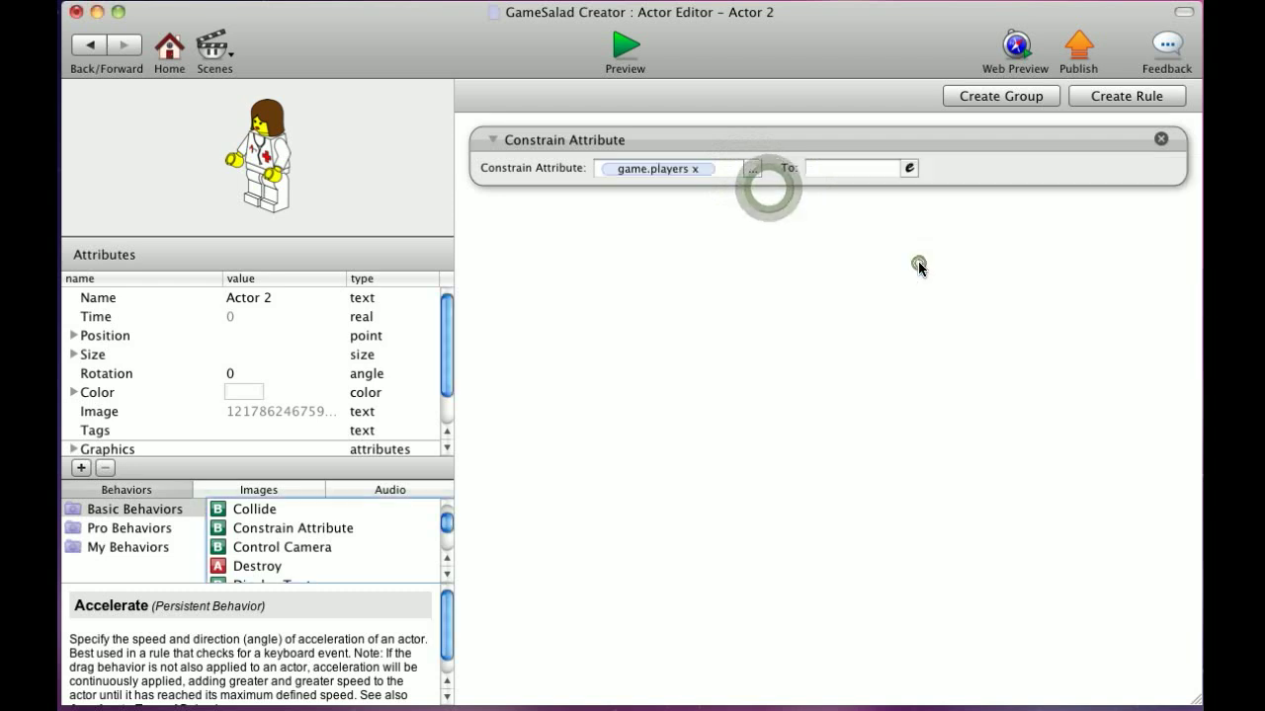
Step: Set the constraint's value to self.Position.X in the Expression Editor
click(908, 170)
click(810, 201)
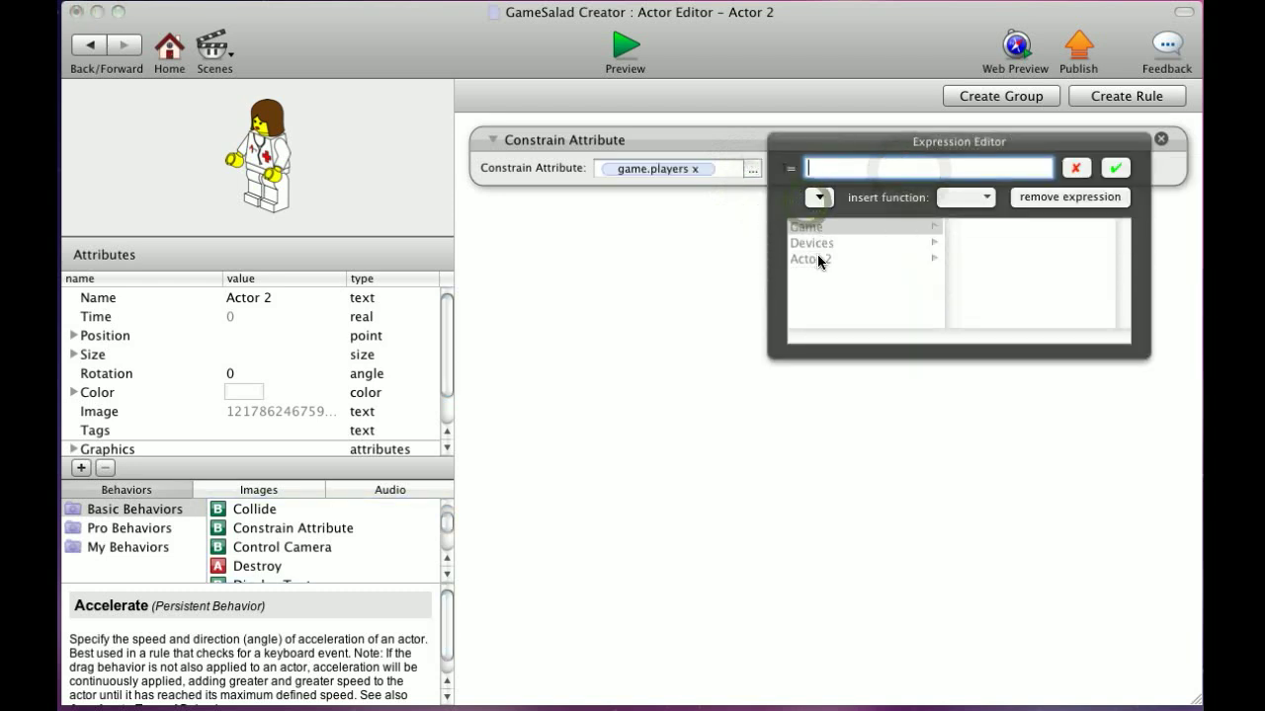
click(817, 255)
click(983, 259)
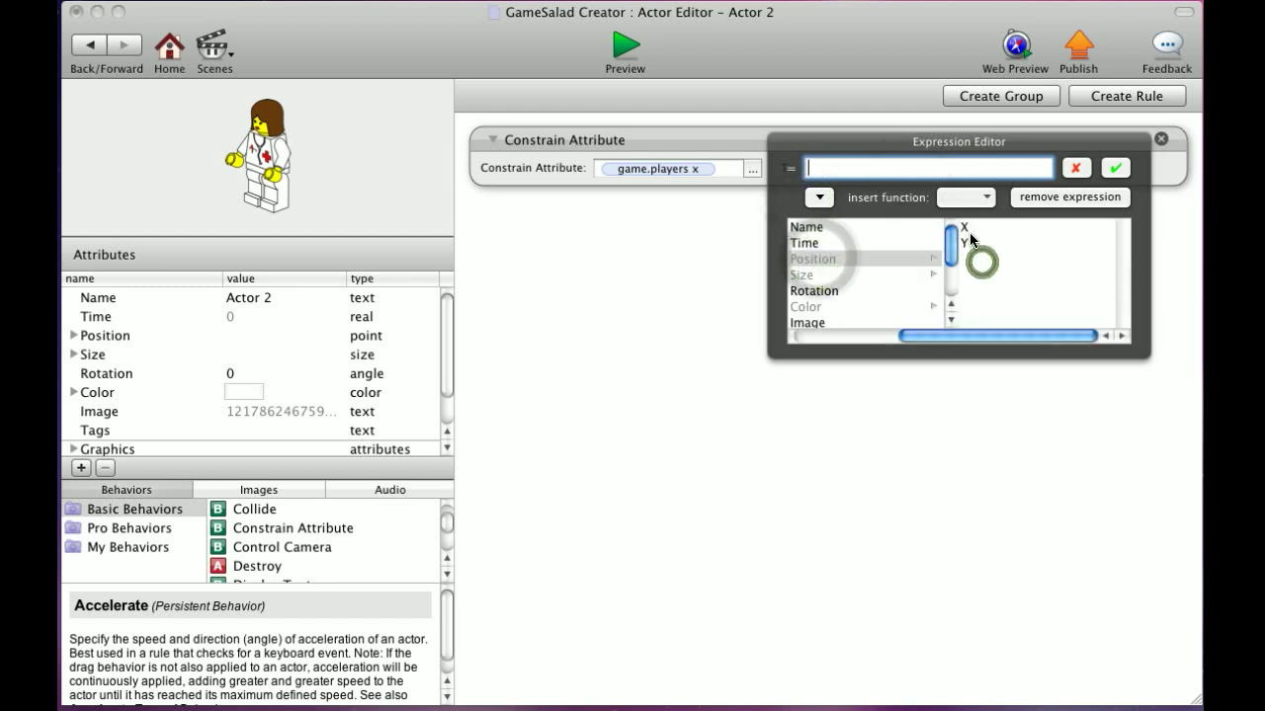
click(963, 227)
click(1112, 170)
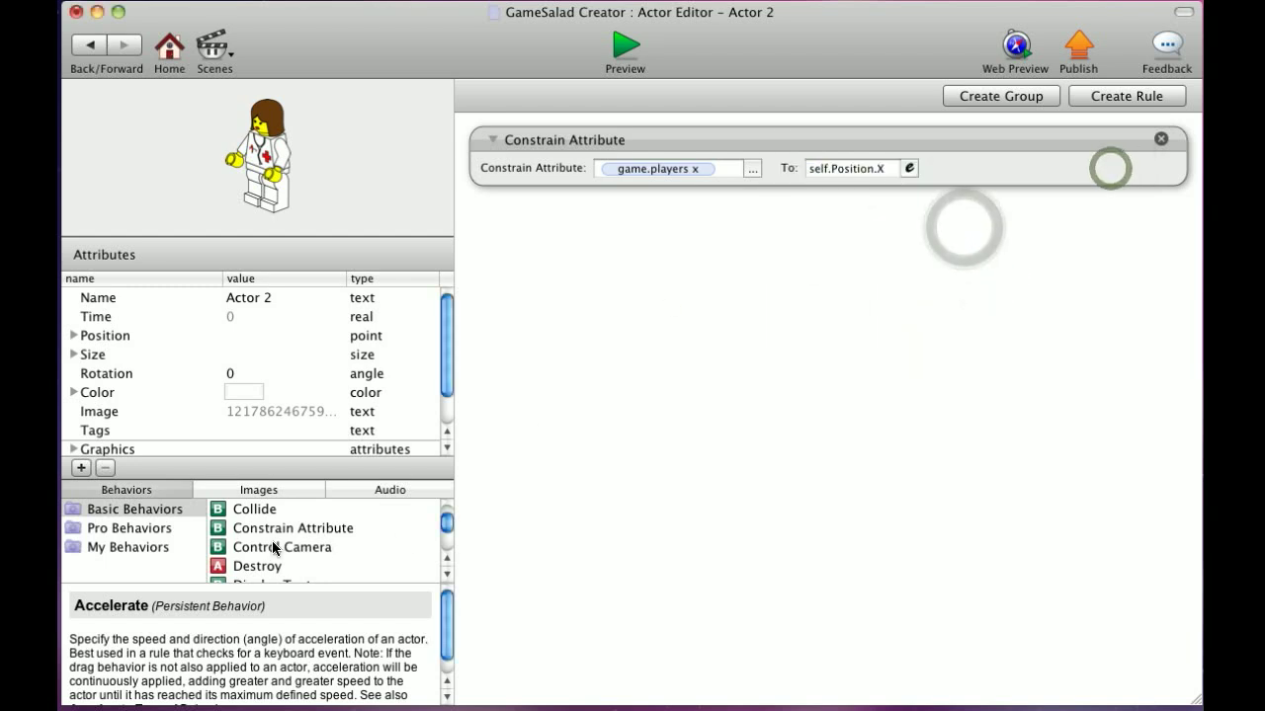
Step: Add a second Constrain Attribute on Actor 2 setting game.Players y to self.Position.Y
drag(296, 529, 554, 434)
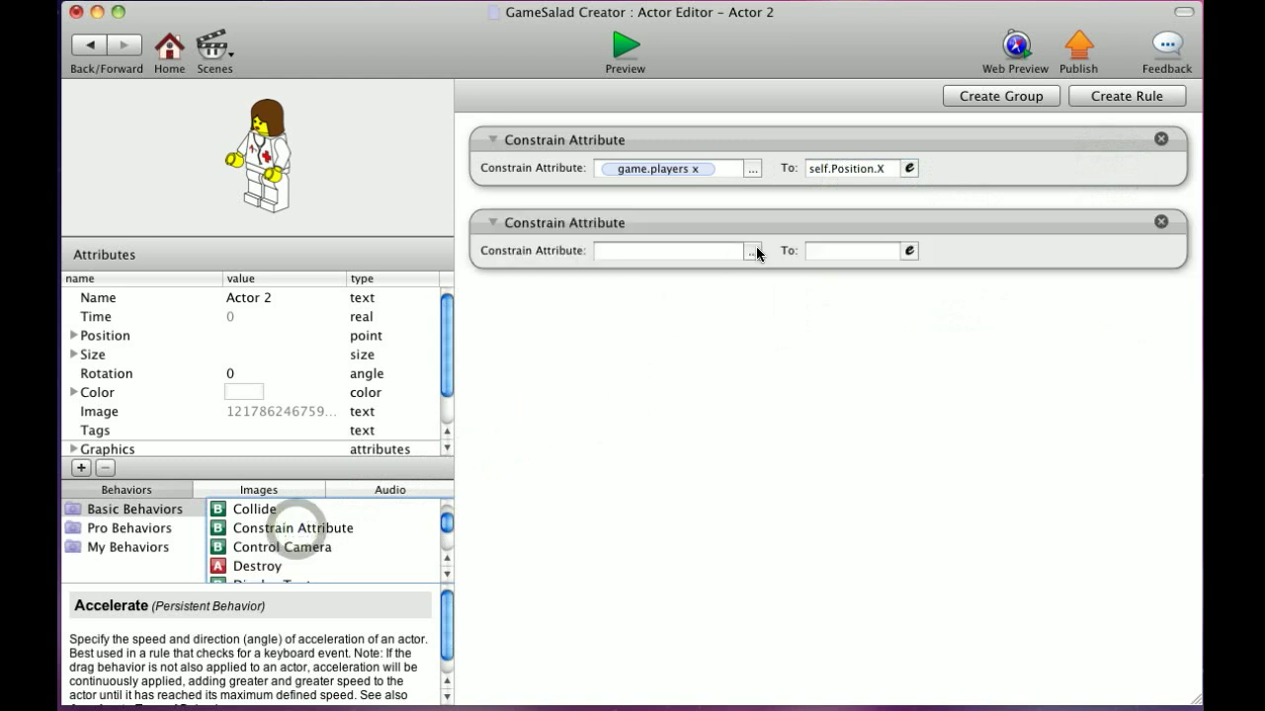
click(755, 250)
click(775, 275)
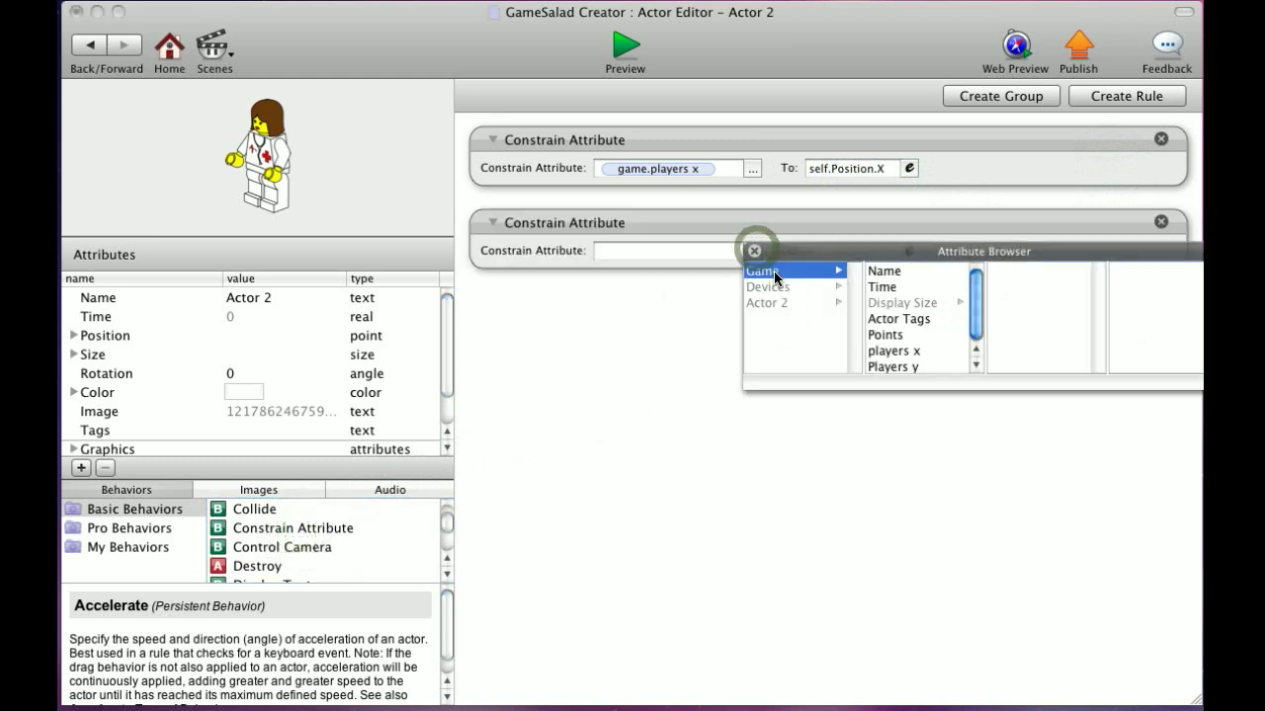
click(911, 366)
click(909, 250)
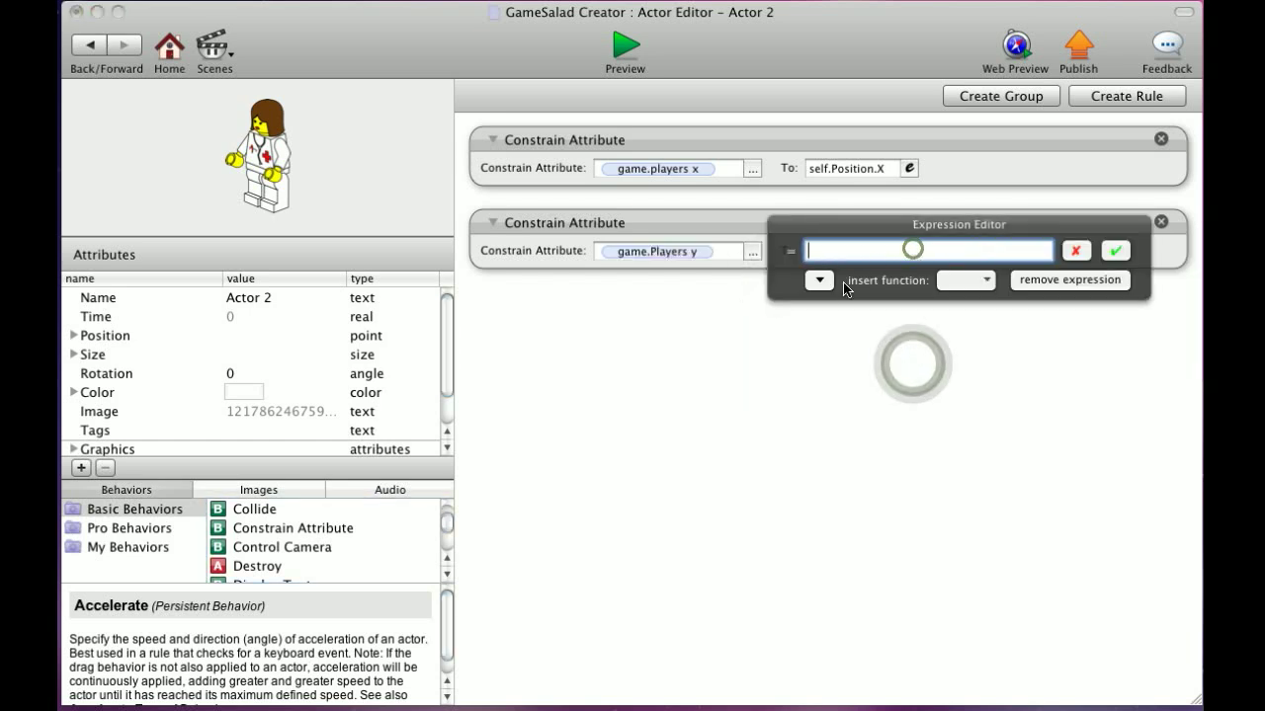
click(816, 282)
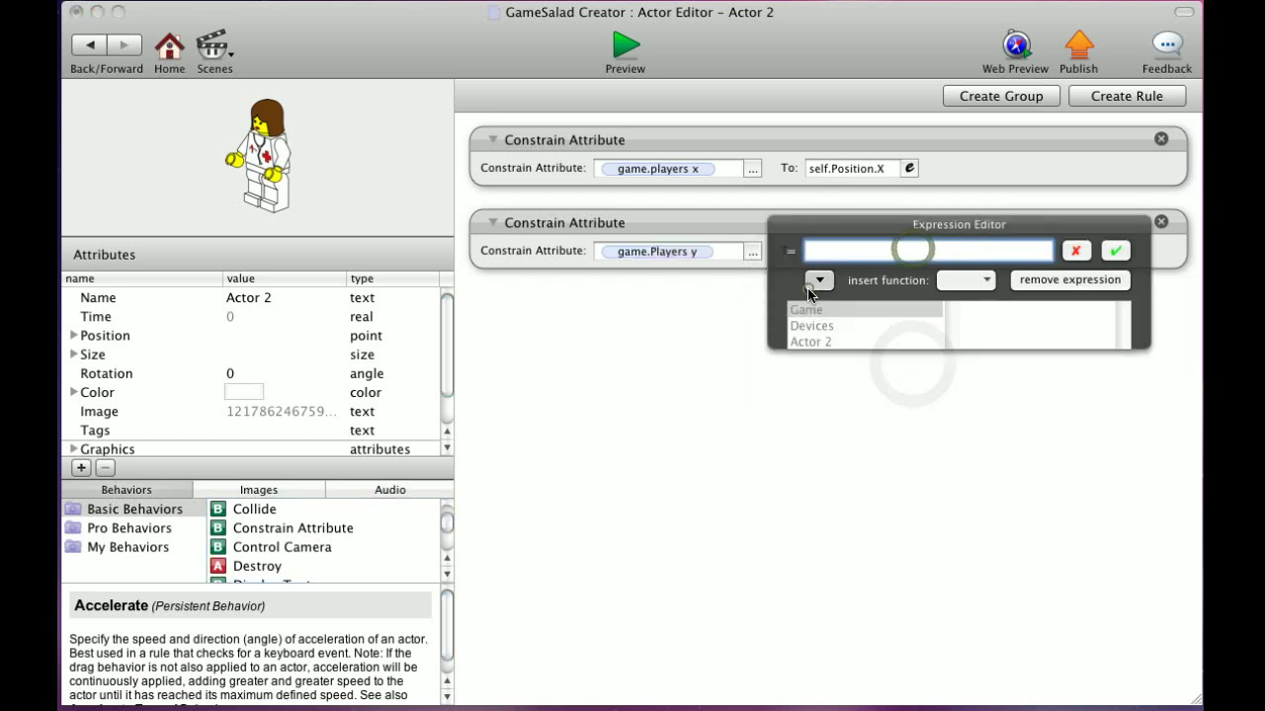
click(812, 342)
click(976, 341)
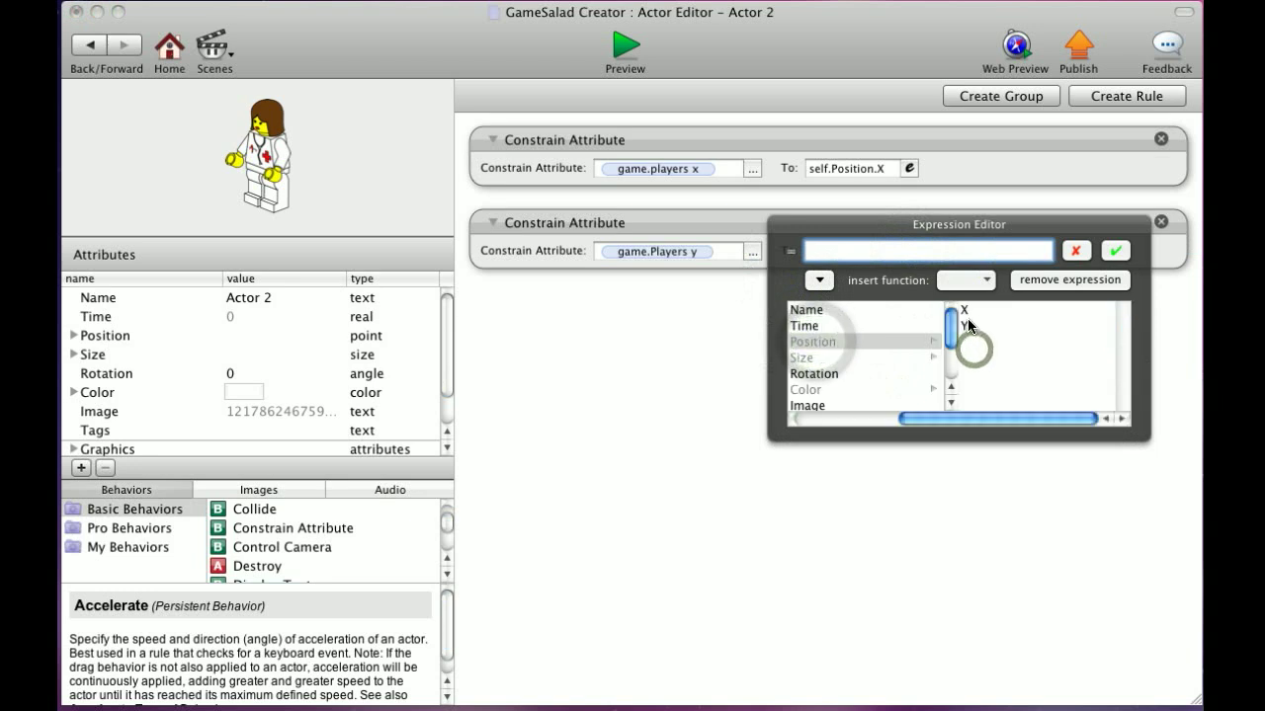
click(963, 325)
click(1106, 250)
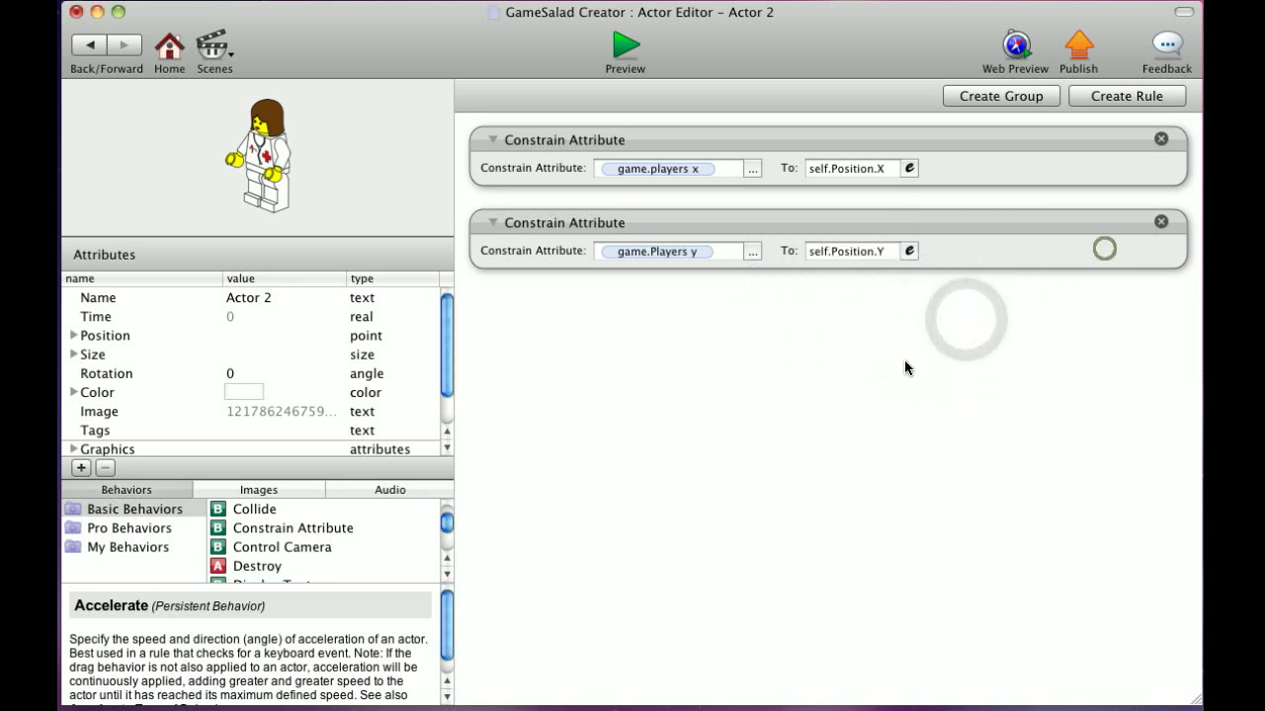
click(893, 367)
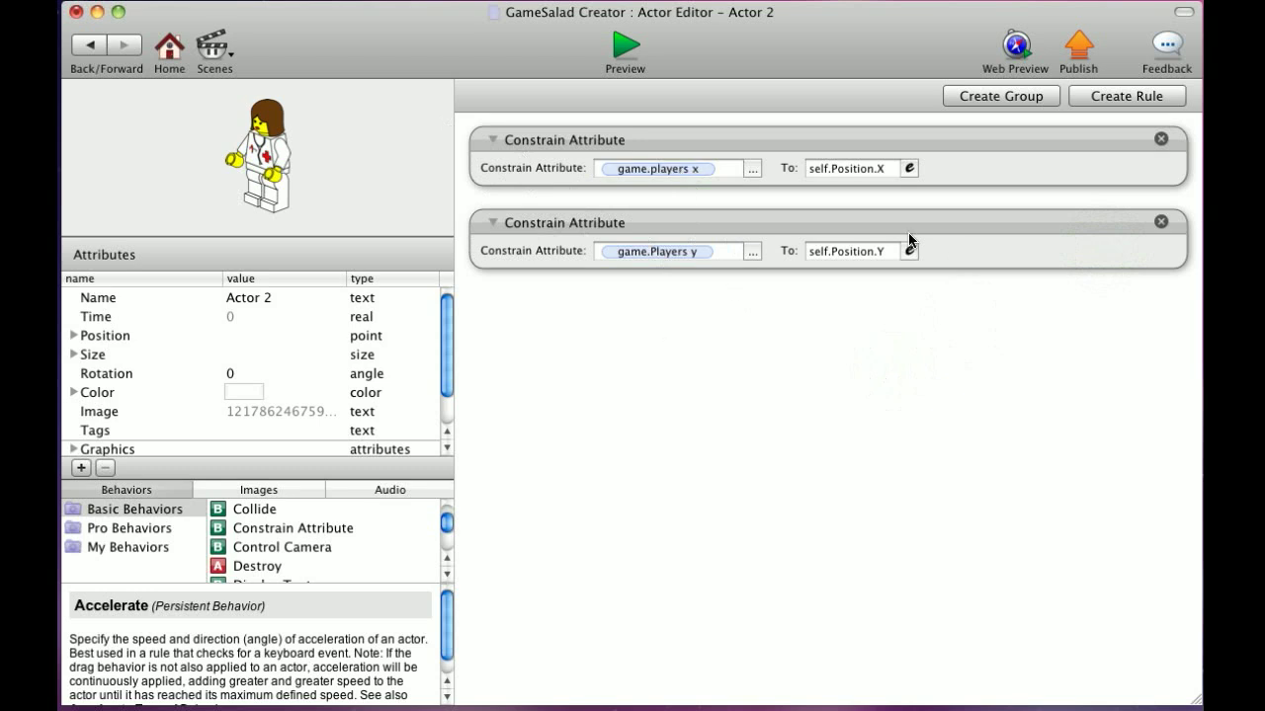
Step: Go back to the Initial Scene and open the head actor's behavior editor
click(87, 57)
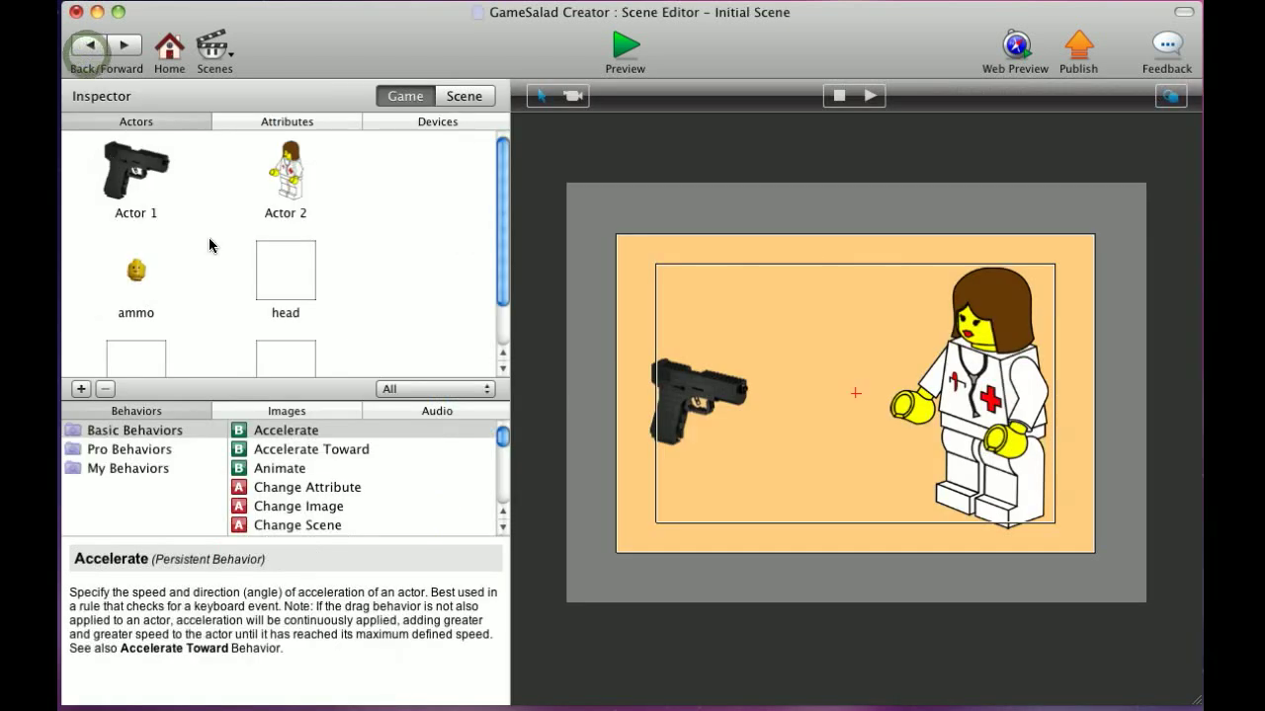
click(272, 269)
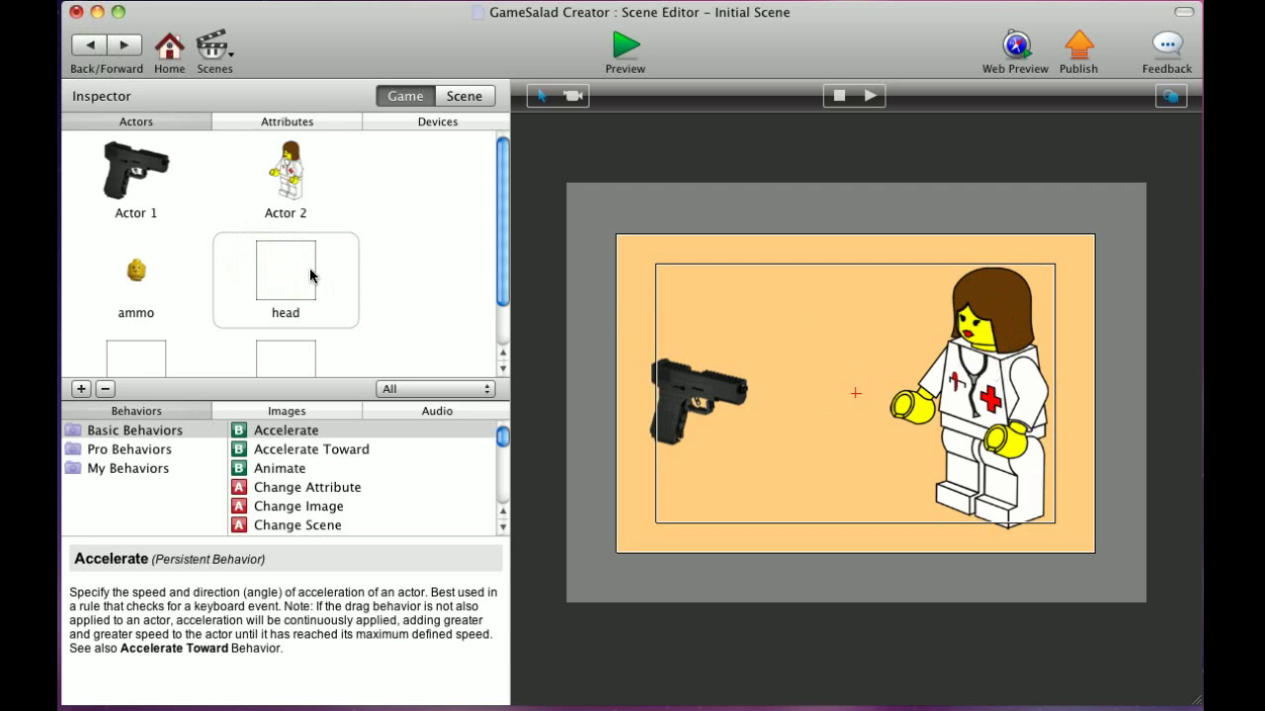
double_click(281, 278)
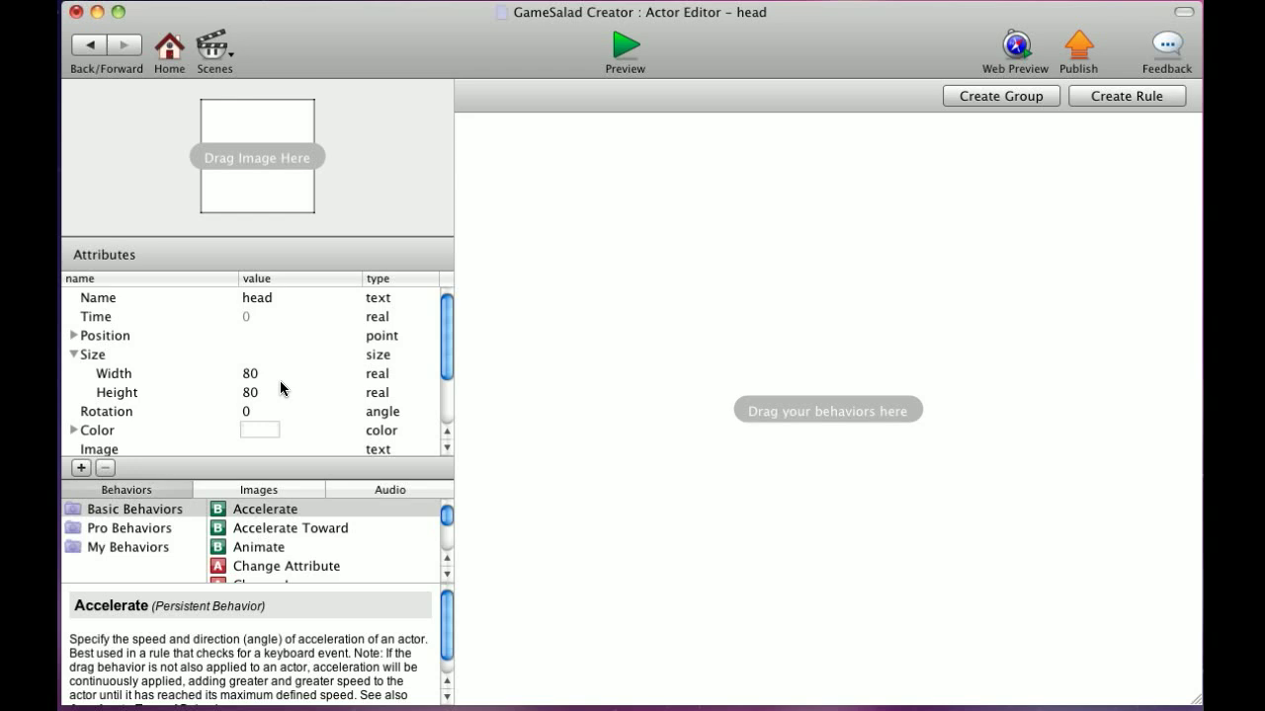
Step: Add a Constrain Attribute behavior to head controlling self.Position.X
click(887, 326)
scroll(296, 529, down, 5)
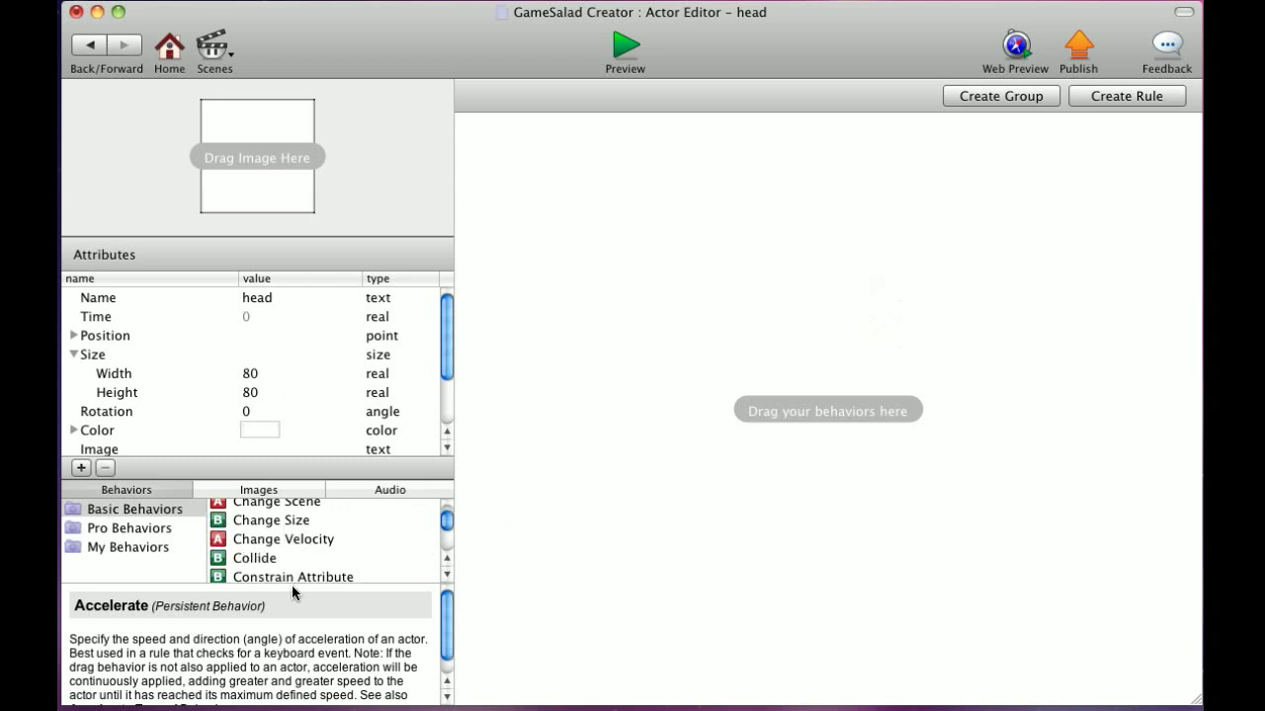
drag(293, 577, 713, 405)
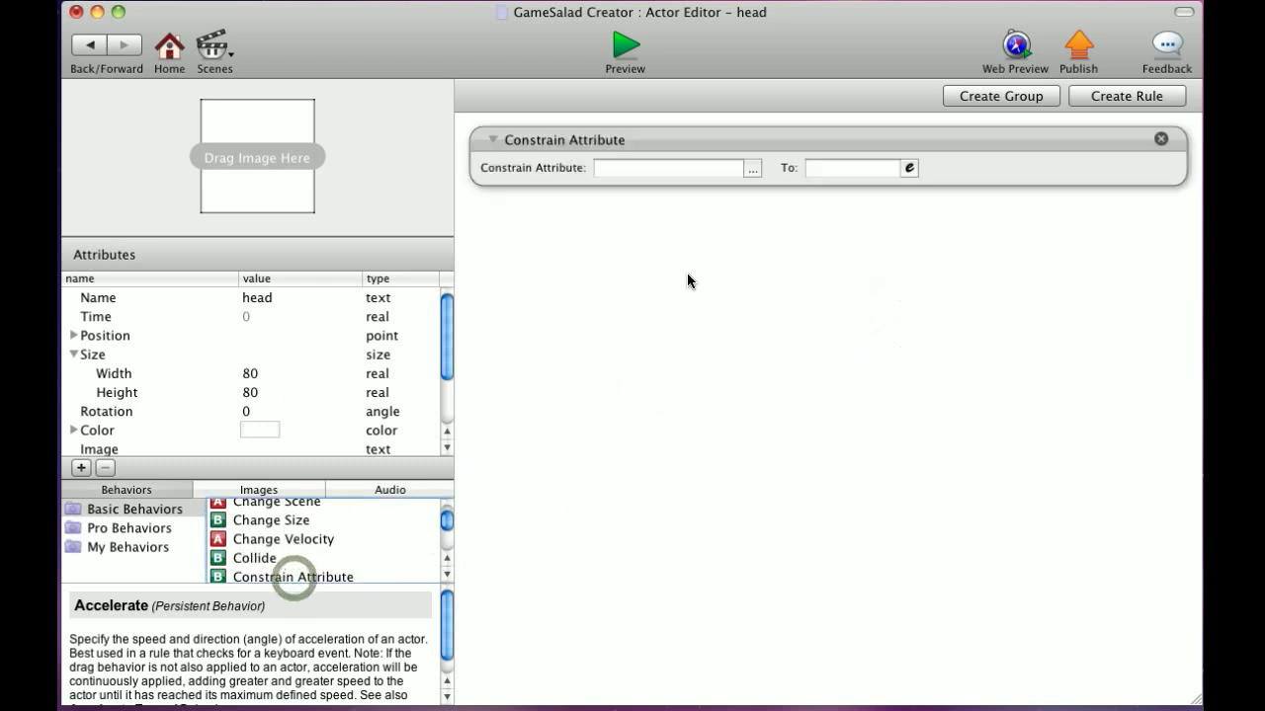
click(752, 170)
click(894, 219)
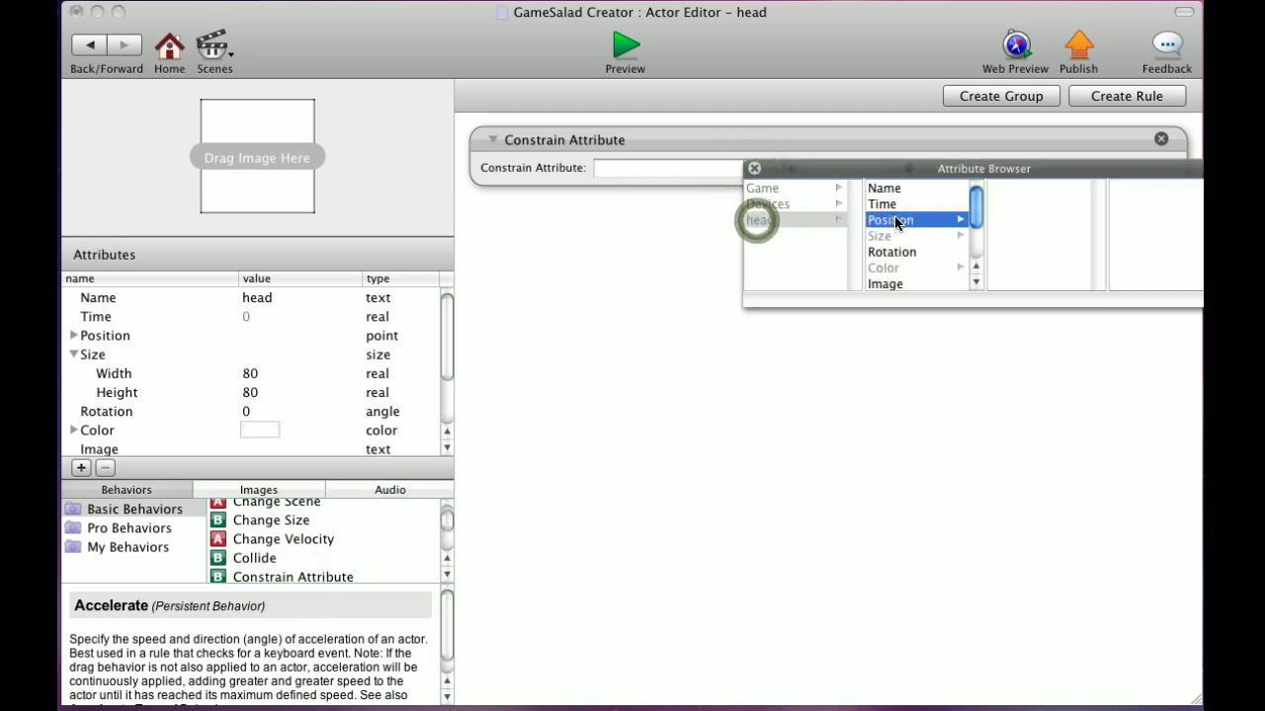
click(995, 187)
Step: Set the X constraint's value to game.players x and add a second Constrain Attribute behavior
click(909, 168)
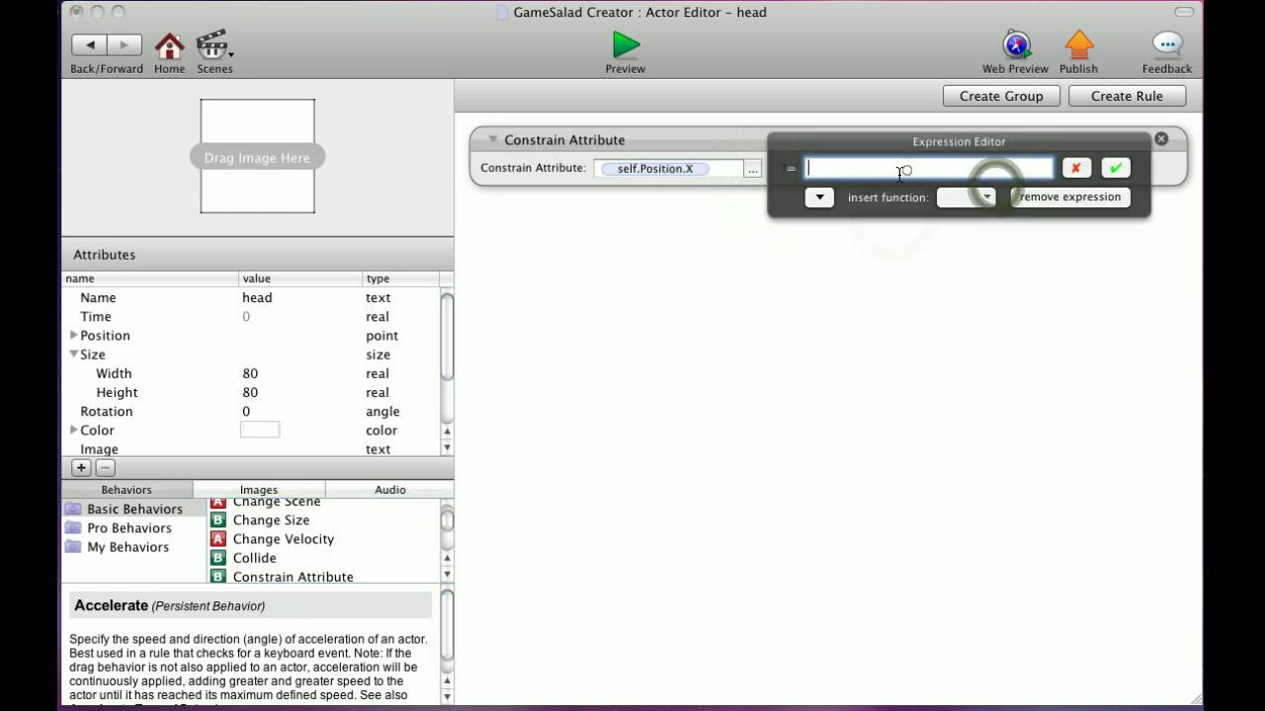
click(818, 198)
click(805, 227)
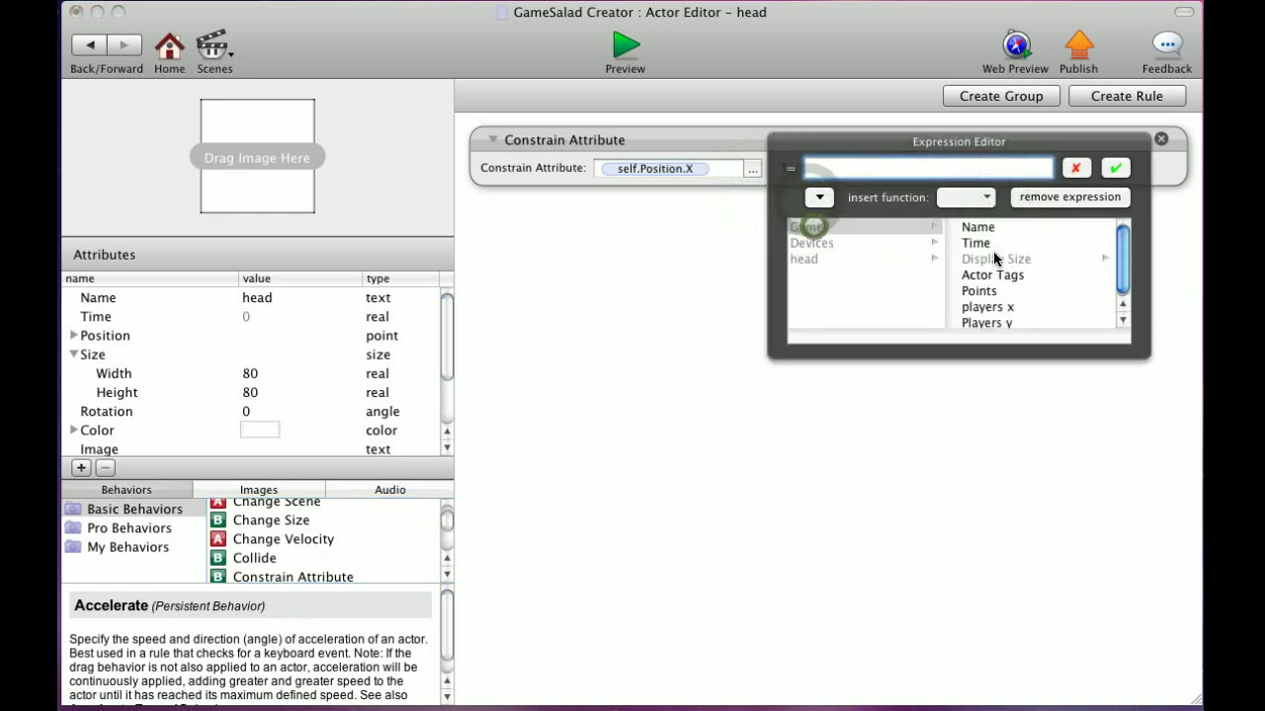
click(996, 312)
click(996, 312)
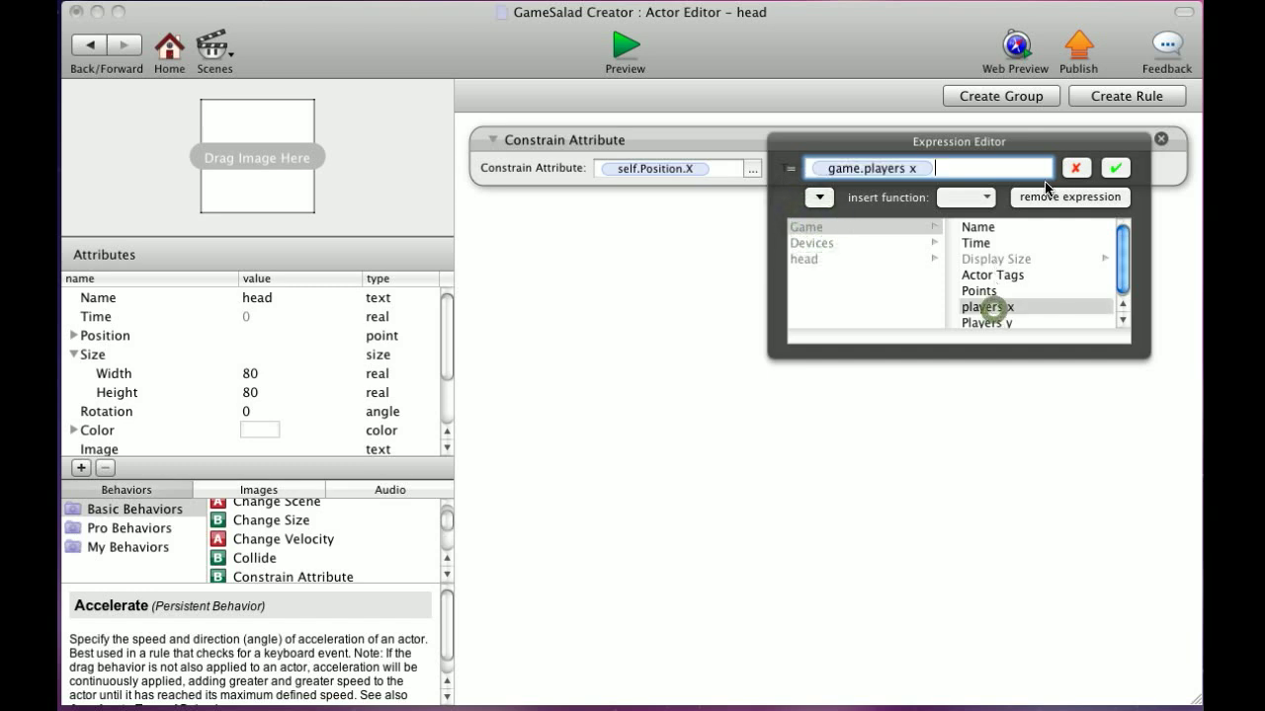
click(1112, 170)
drag(289, 575, 578, 389)
click(755, 259)
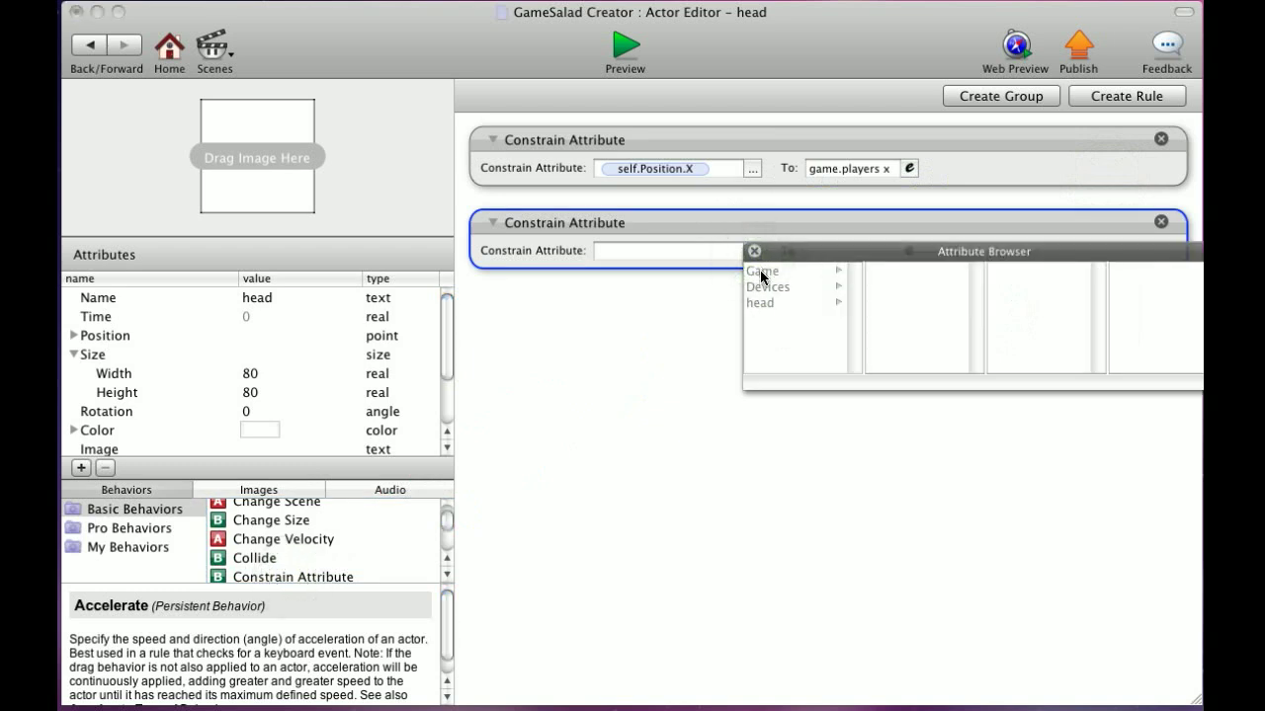
Step: Constrain head's self.Position.Y to game.Players y, then place a head instance in the Initial Scene
click(760, 304)
click(894, 302)
click(993, 288)
click(909, 251)
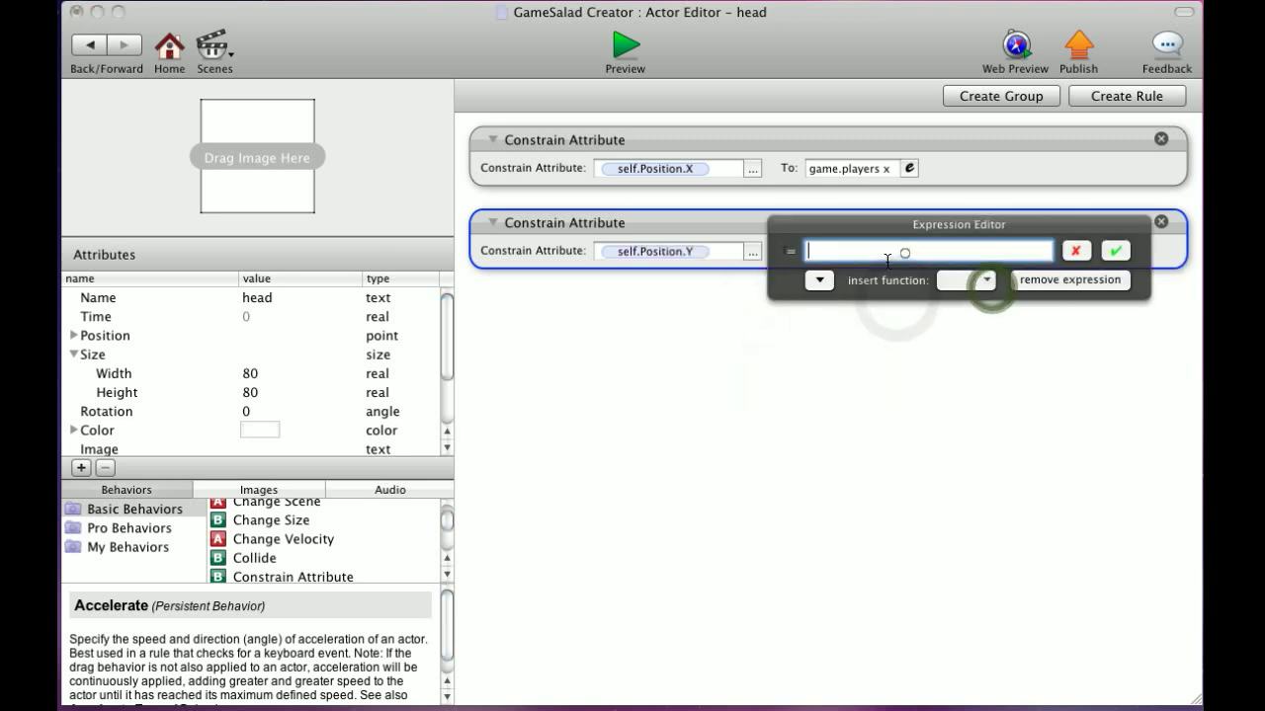
click(820, 280)
click(816, 312)
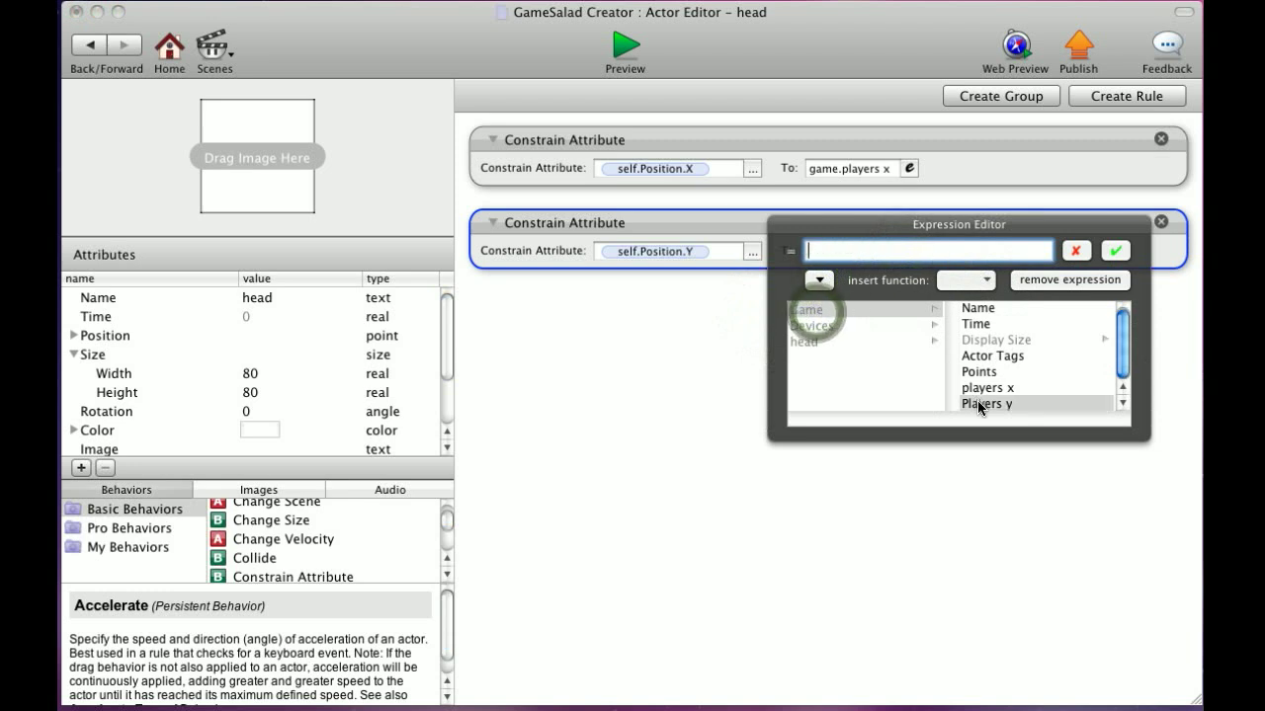
click(977, 403)
click(1114, 251)
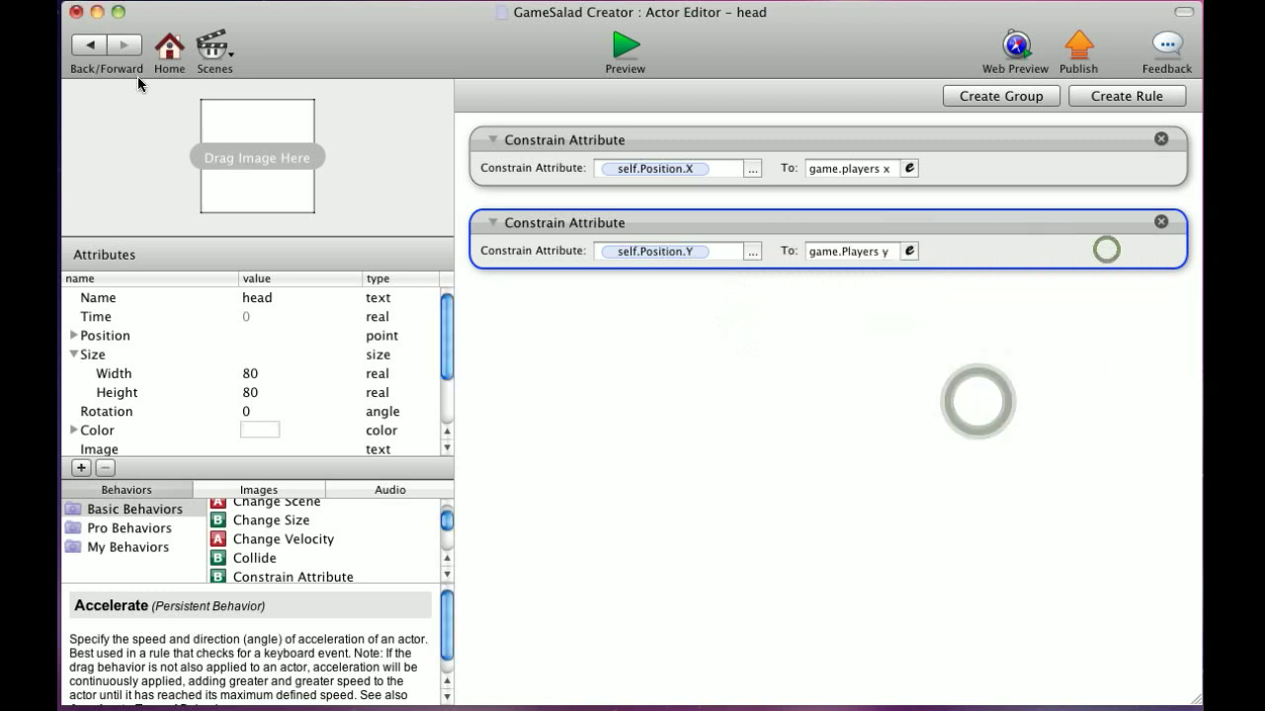
click(89, 45)
drag(286, 295, 749, 309)
Step: Preview the Initial Scene to see where the head sensor sits on the nurse
click(625, 52)
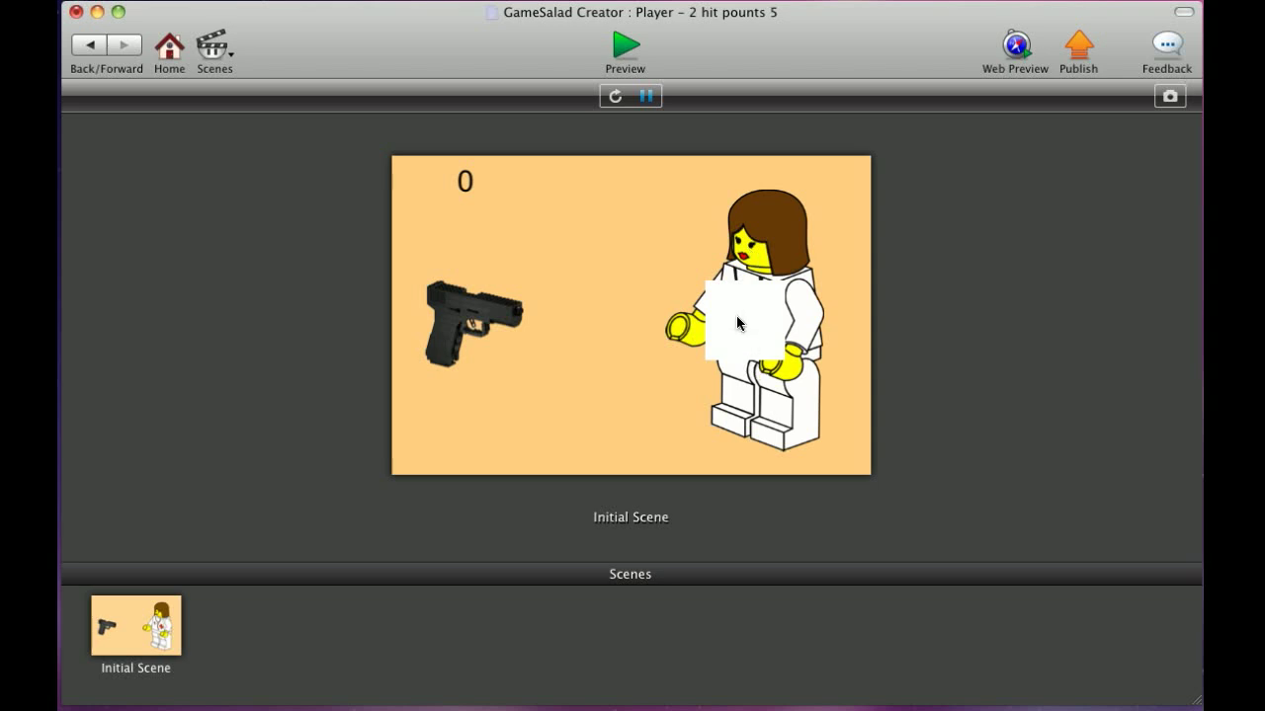
Step: Leave the preview and drag the head instance out of the scene
click(91, 46)
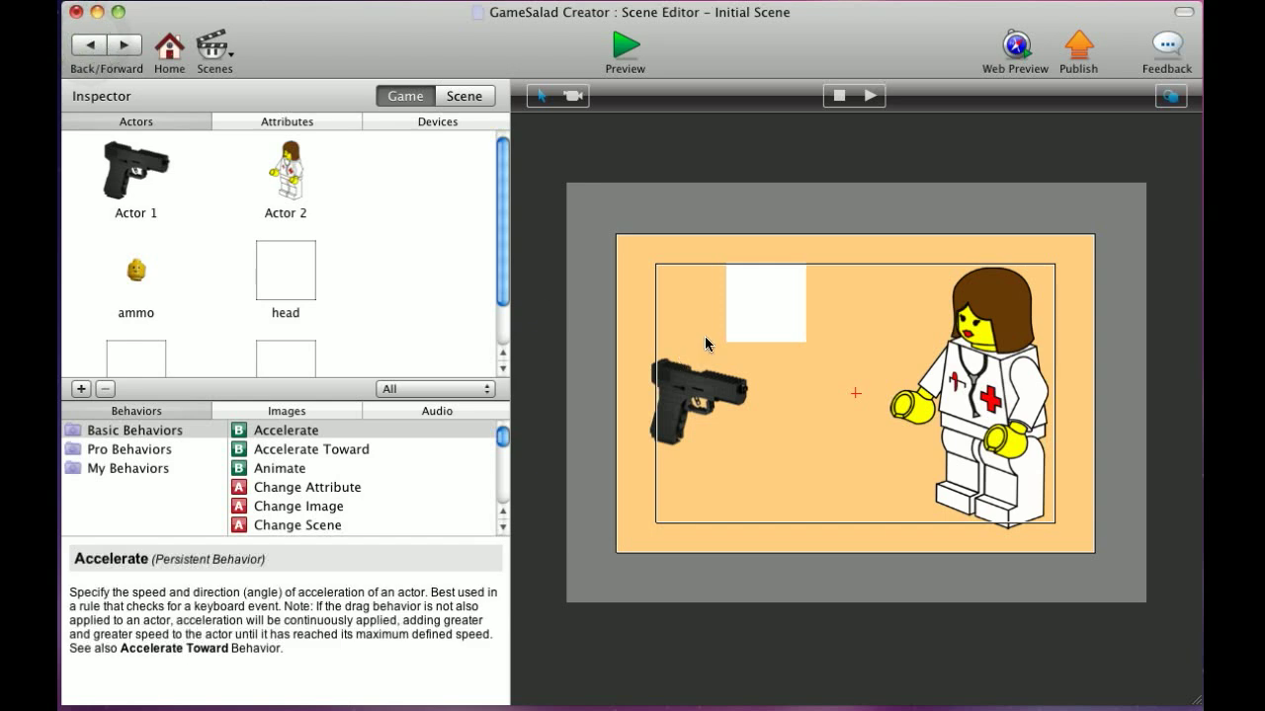
click(757, 305)
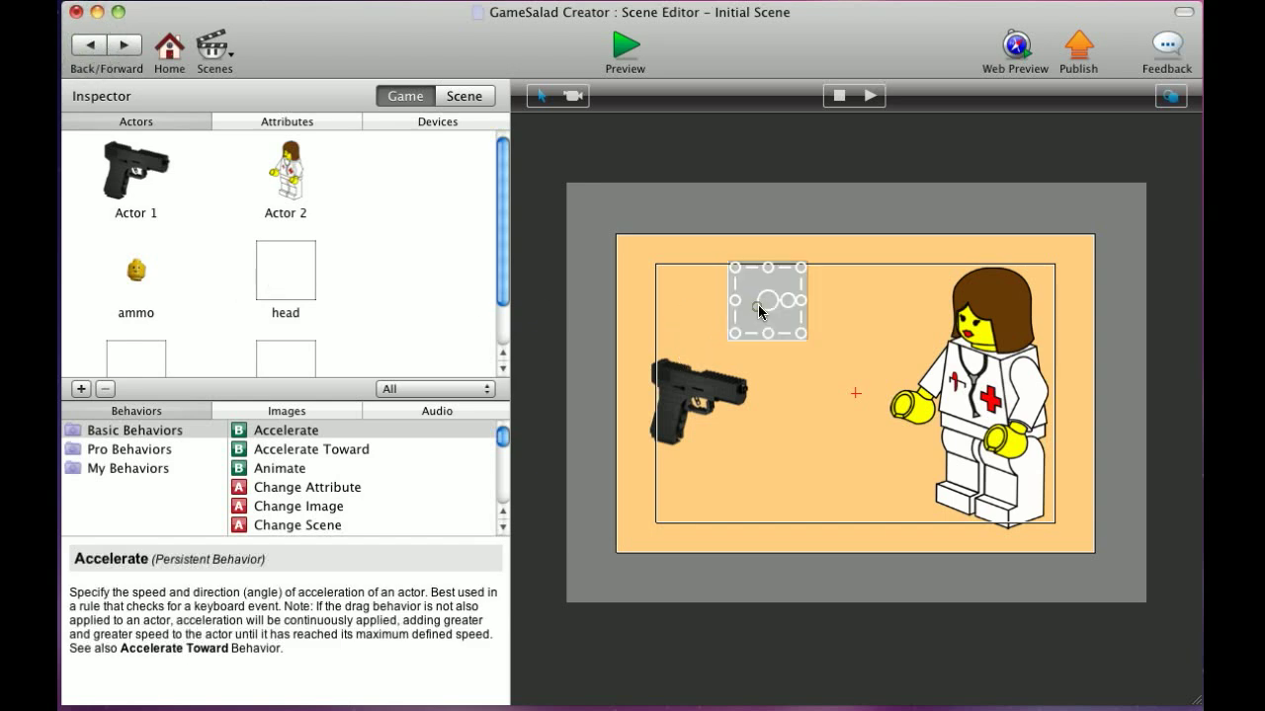
drag(758, 305, 279, 269)
Step: Append +20 to head's X constraint expression and +90 to its Y expression
double_click(278, 269)
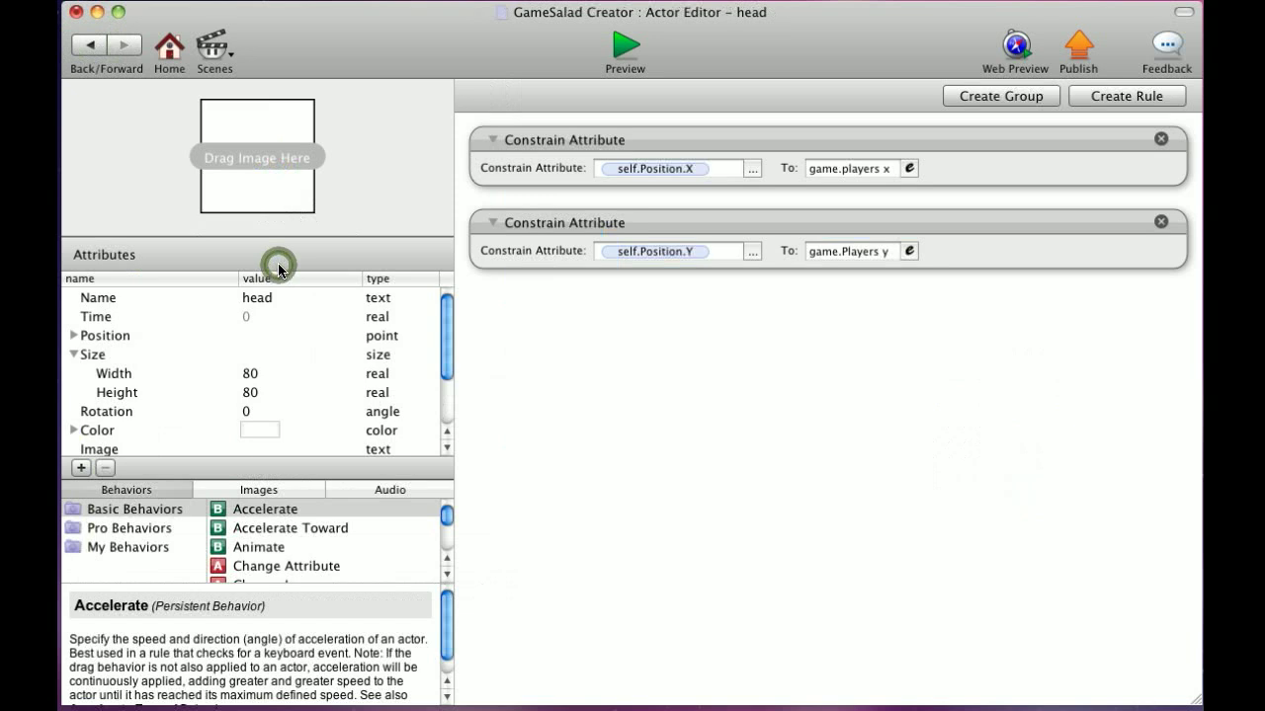
click(846, 178)
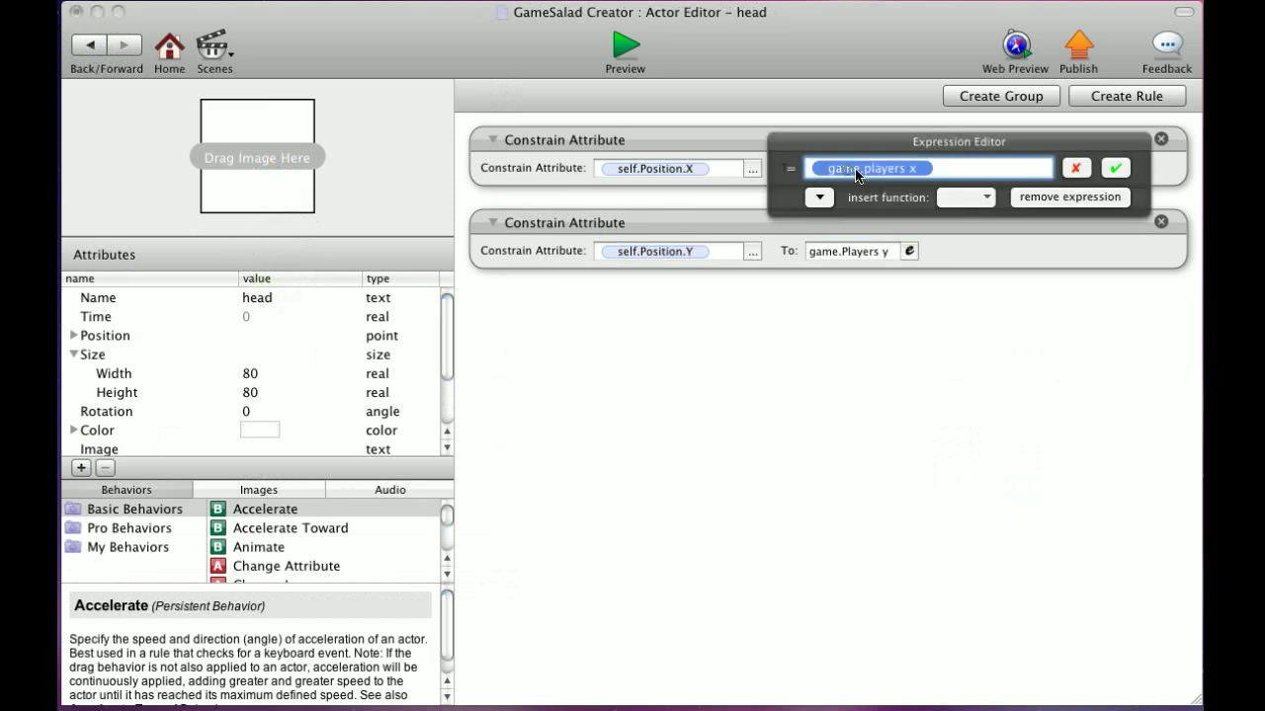
click(955, 172)
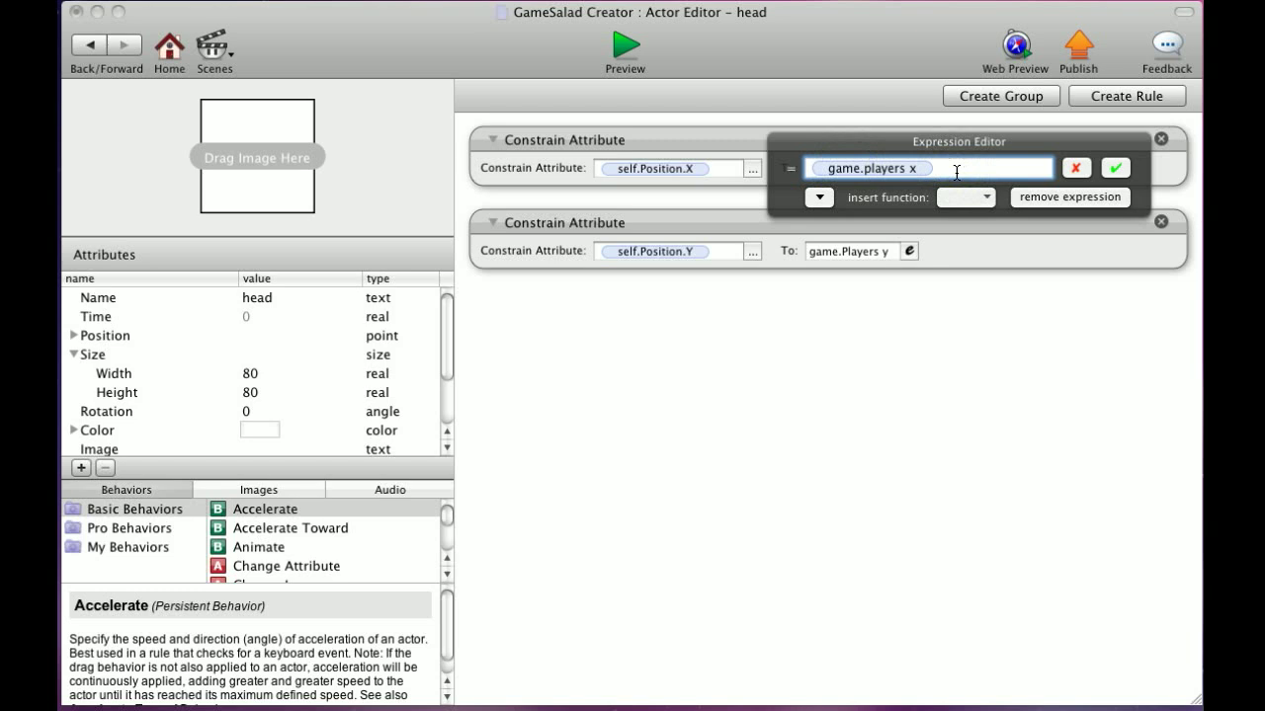
text(+20)
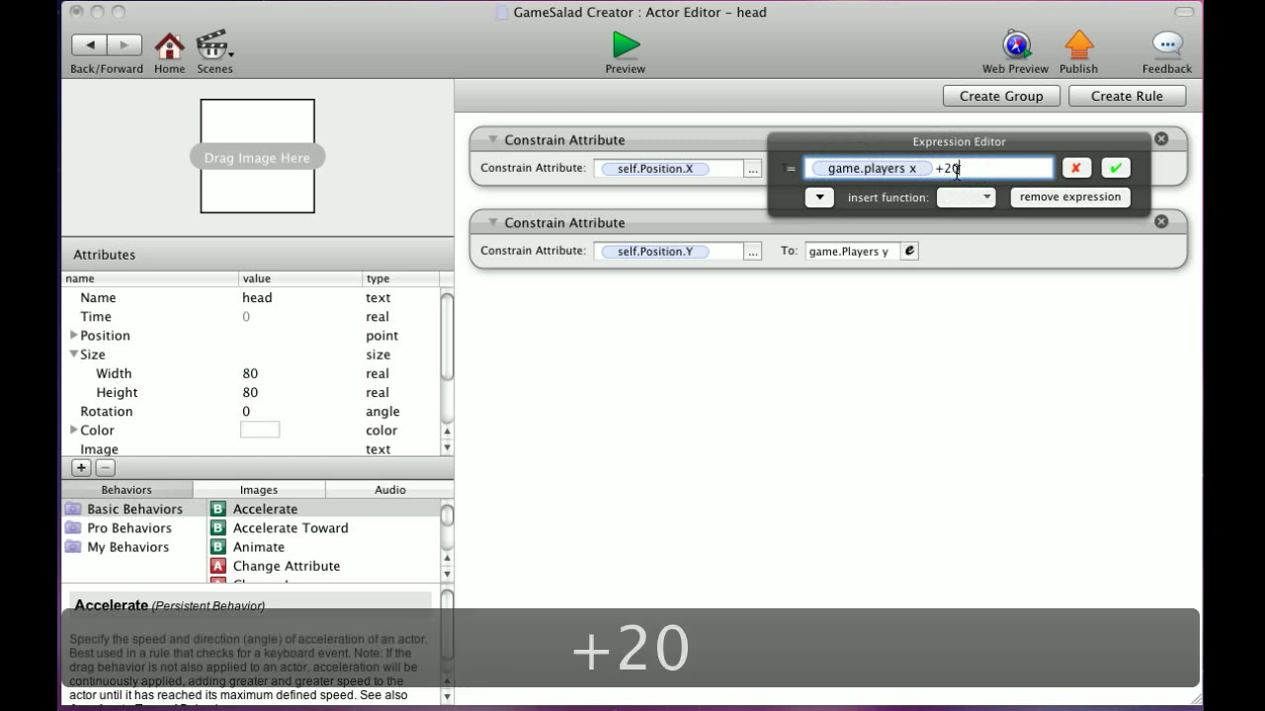
click(1111, 167)
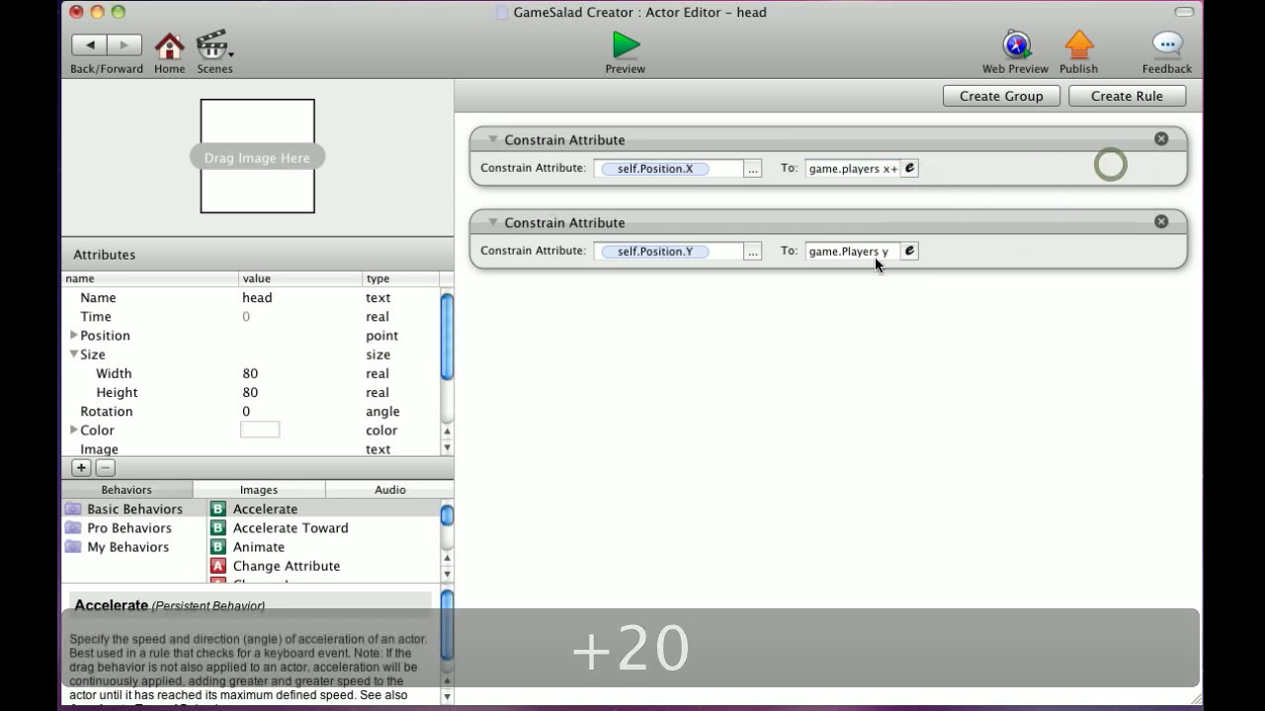
click(875, 253)
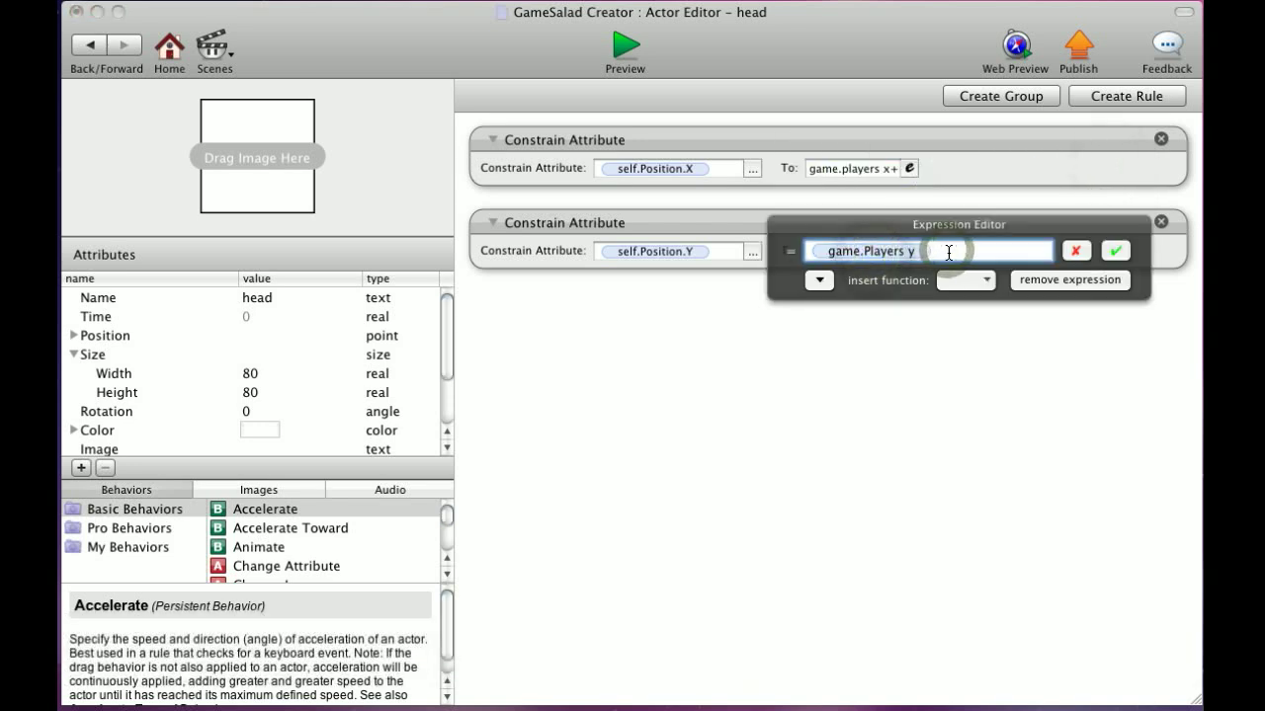
text(+)
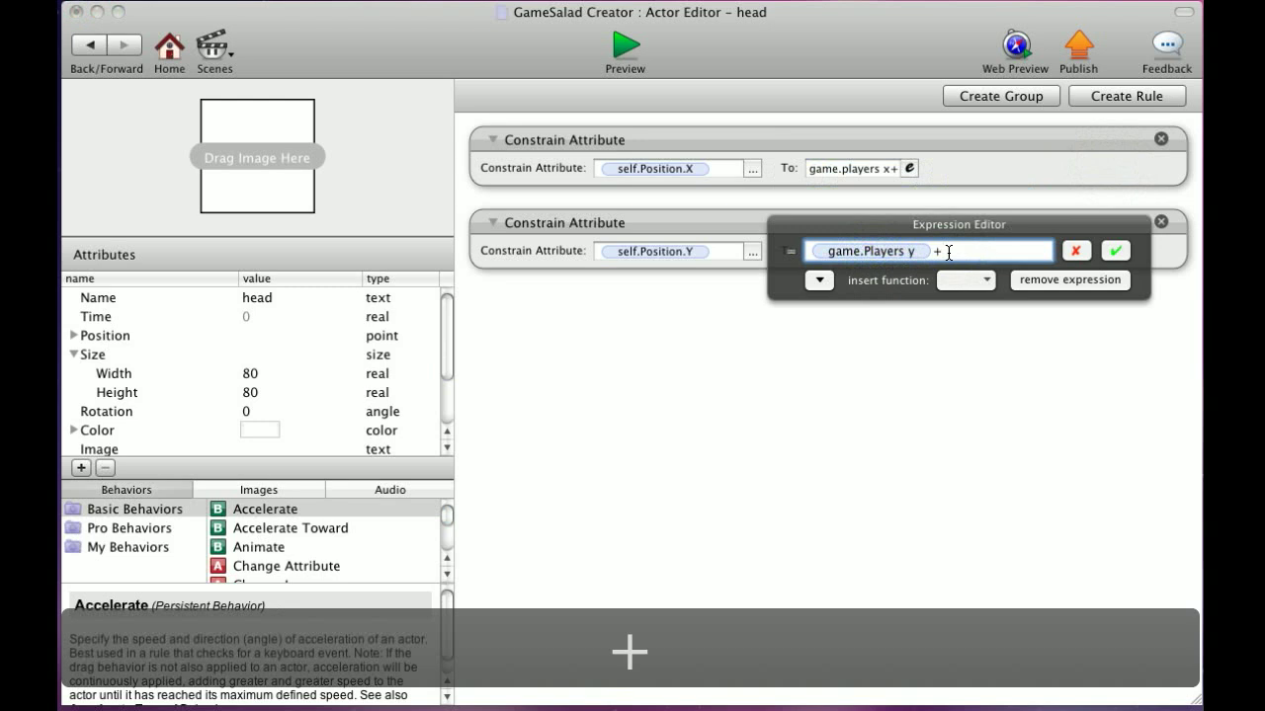
text(90)
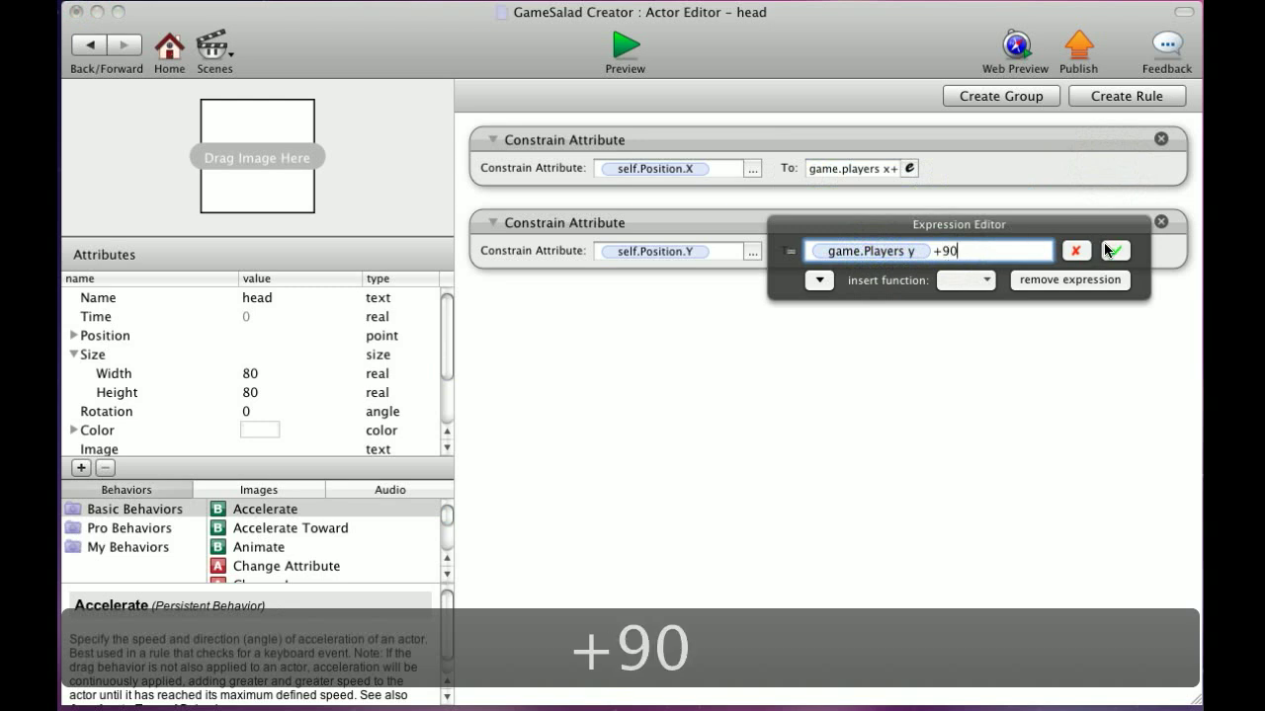
Step: Confirm the +90 Y offset, place head back in the scene, and preview it over the nurse
click(1112, 250)
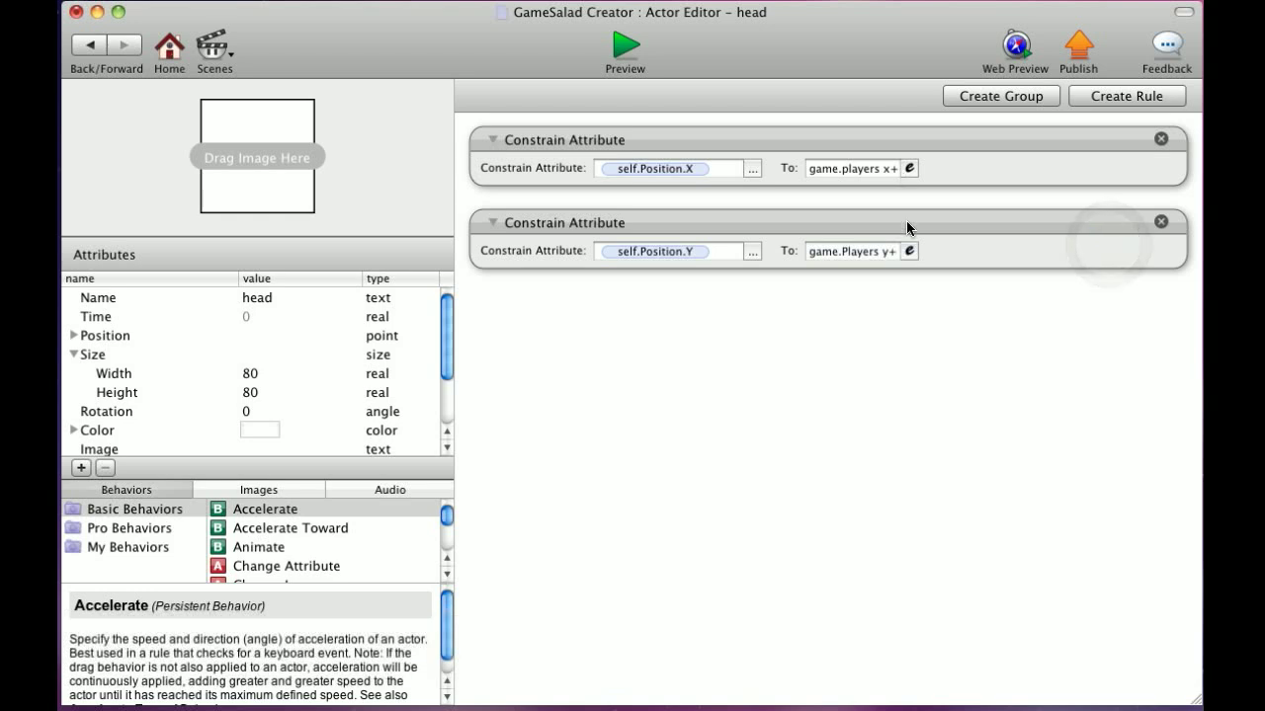
click(89, 46)
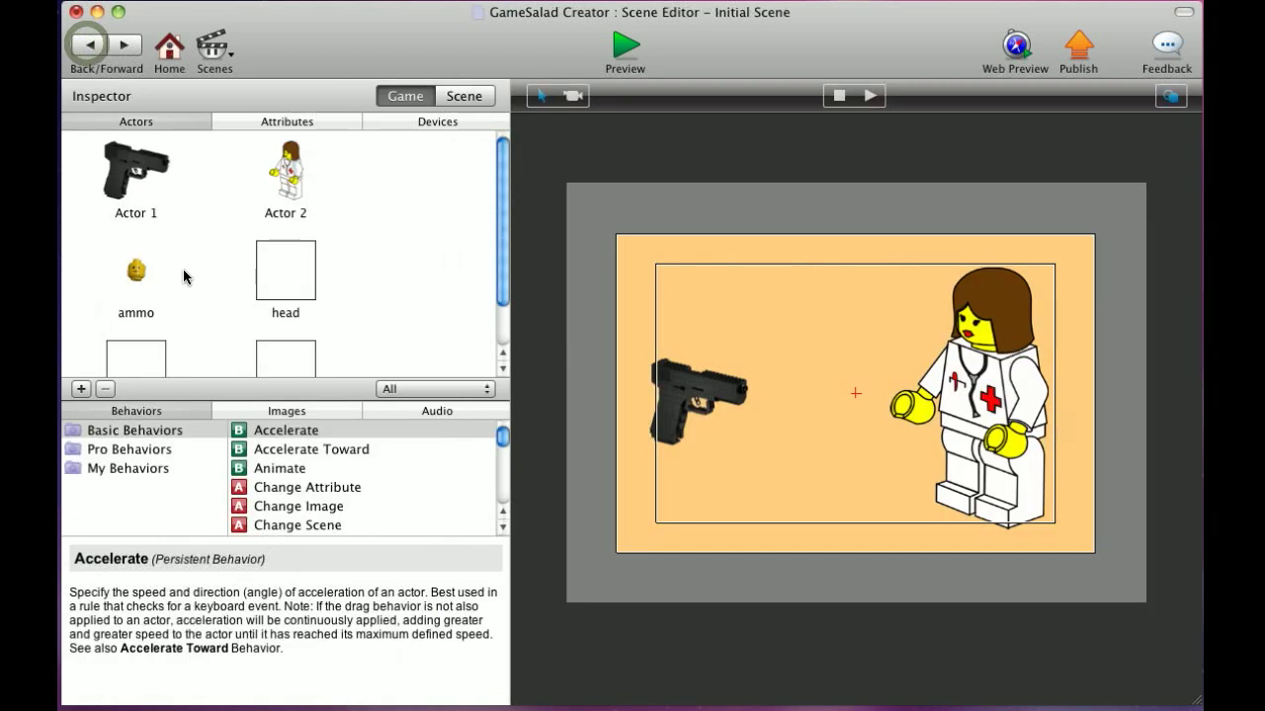
click(290, 249)
drag(289, 249, 852, 313)
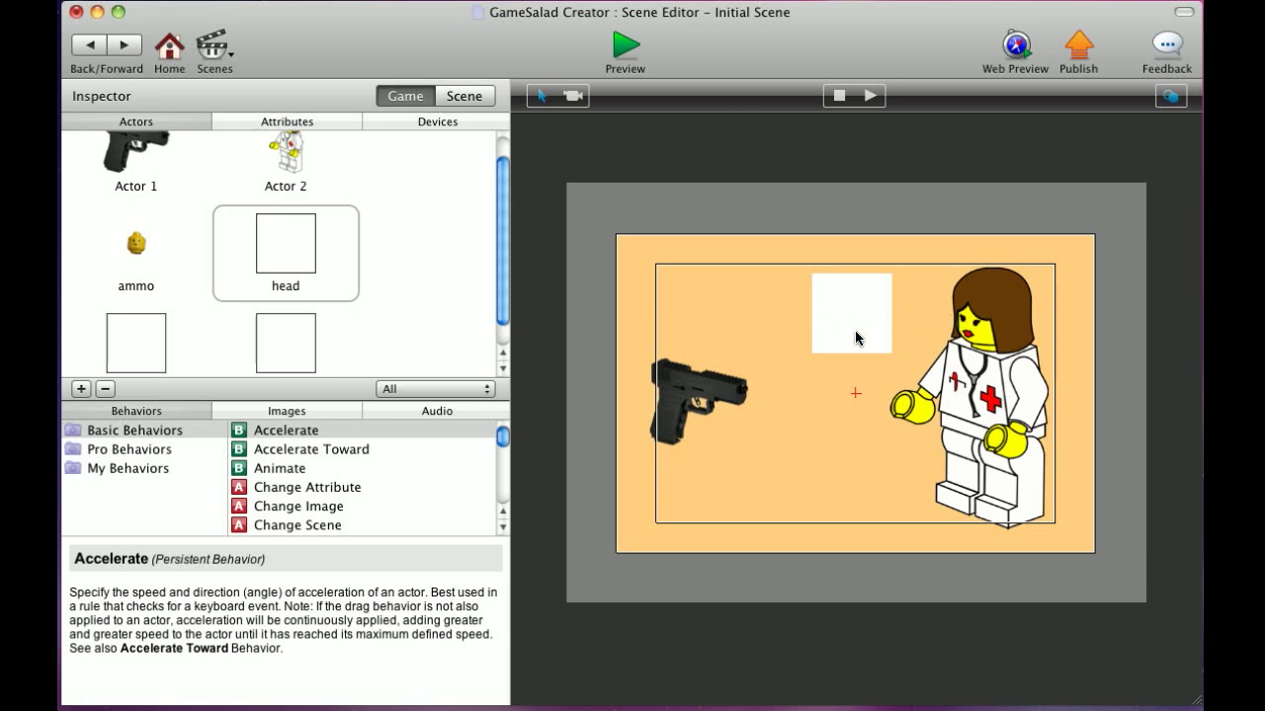
click(626, 66)
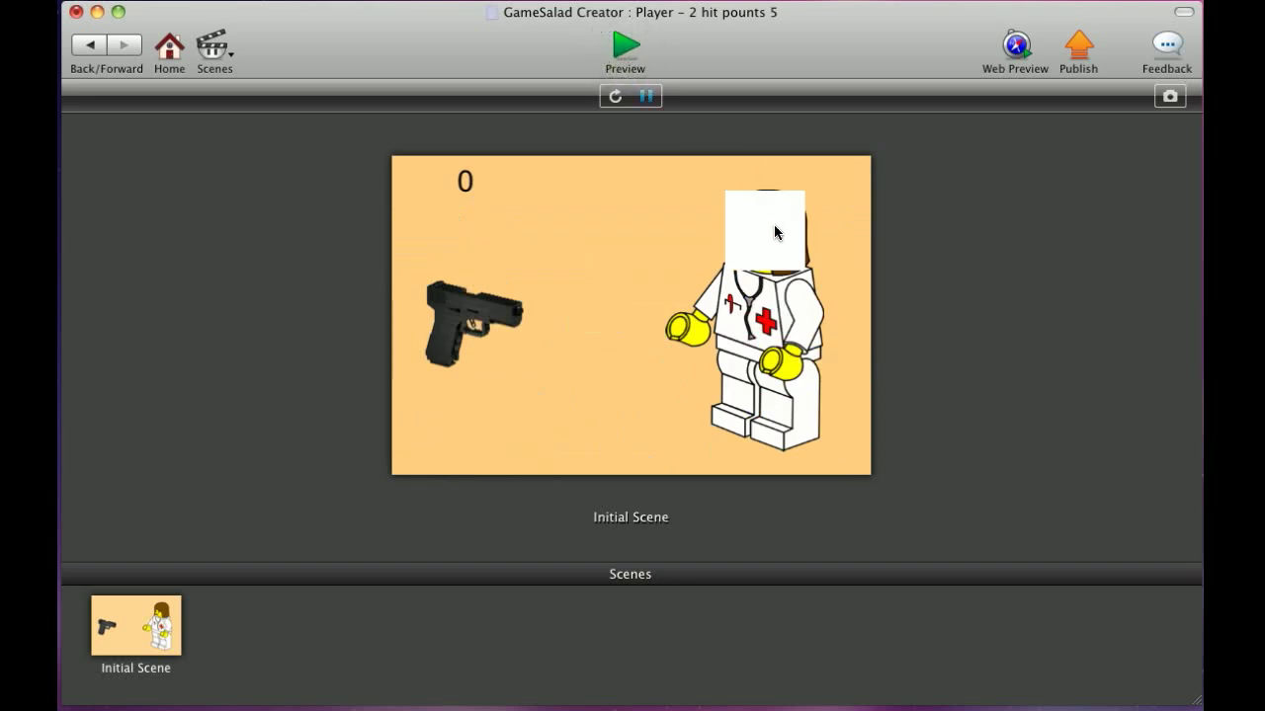
click(77, 47)
Step: Open the body actor and add a Constrain Attribute behavior
scroll(353, 286, down, 1)
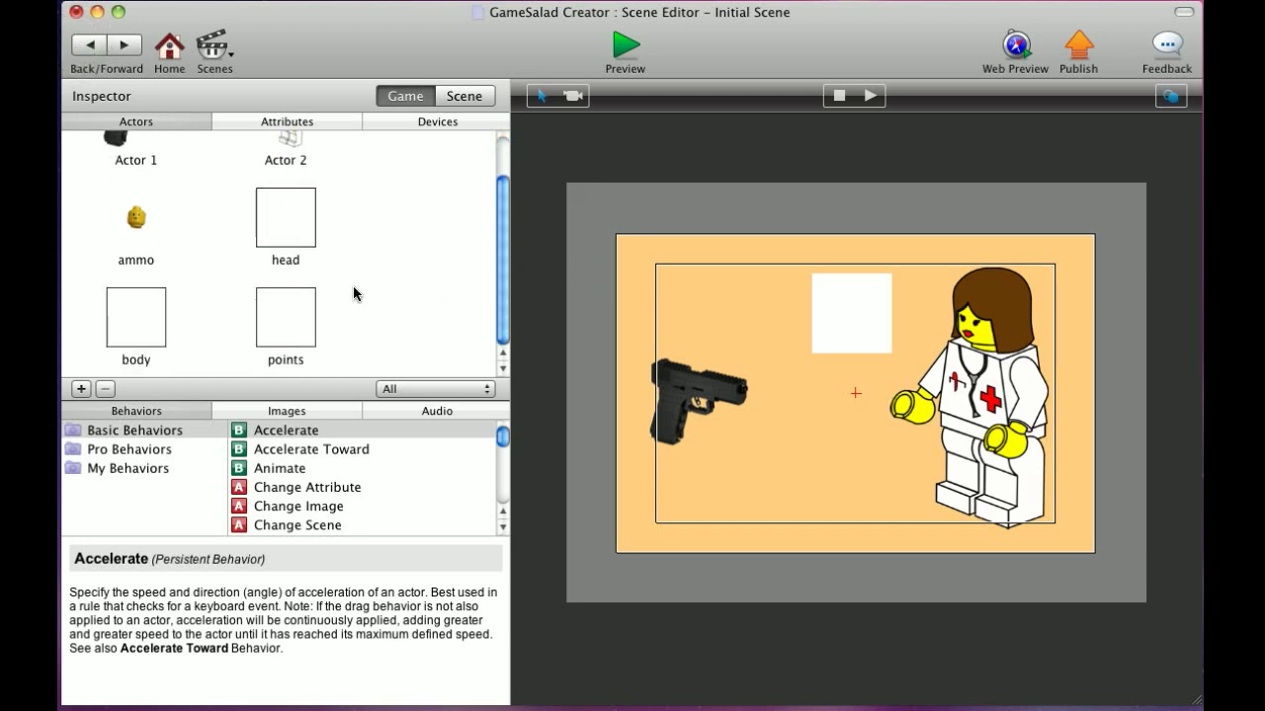
double_click(147, 316)
scroll(265, 539, down, 3)
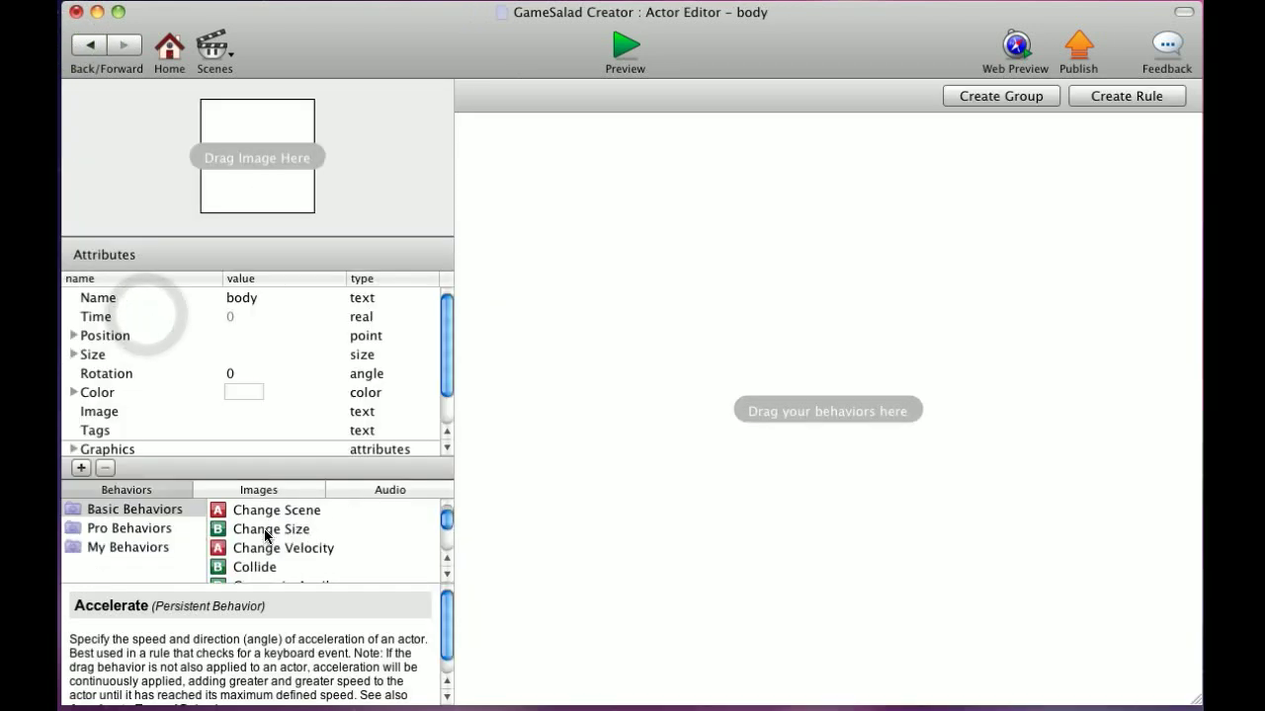
click(288, 545)
scroll(292, 542, down, 2)
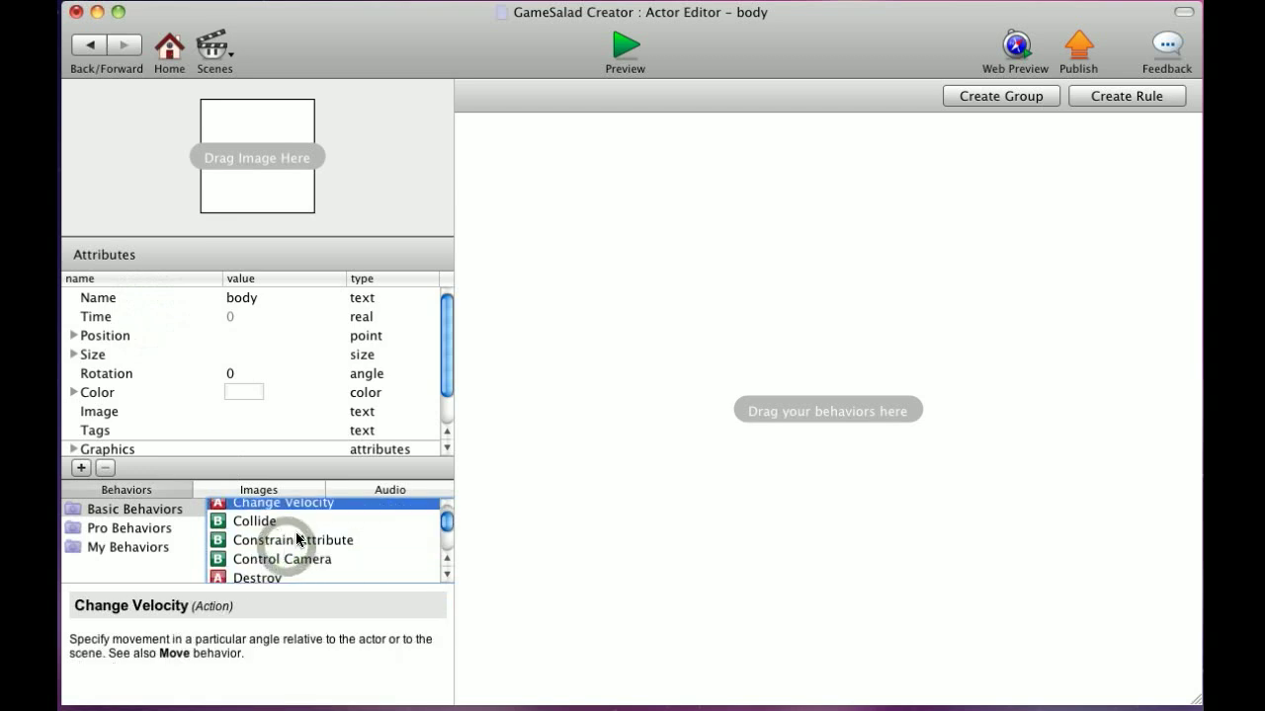
drag(297, 539, 779, 377)
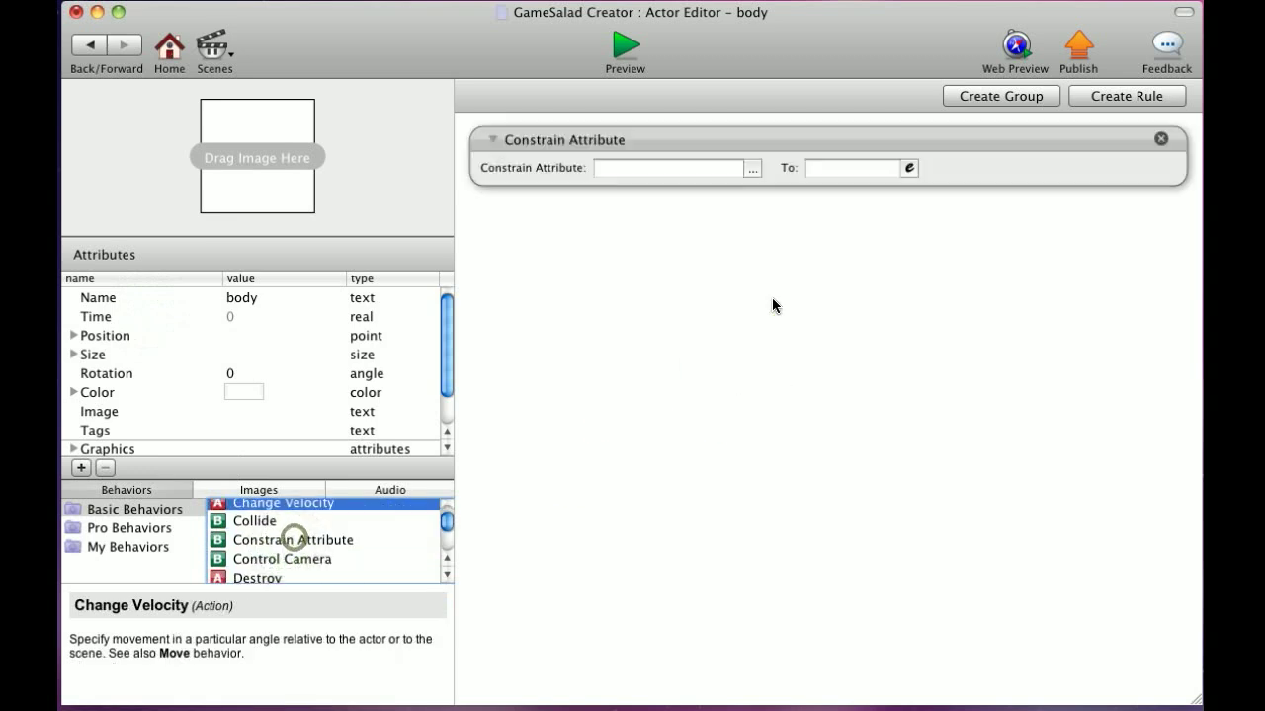
Step: Constrain body's self.Position.X to game.players x
click(751, 168)
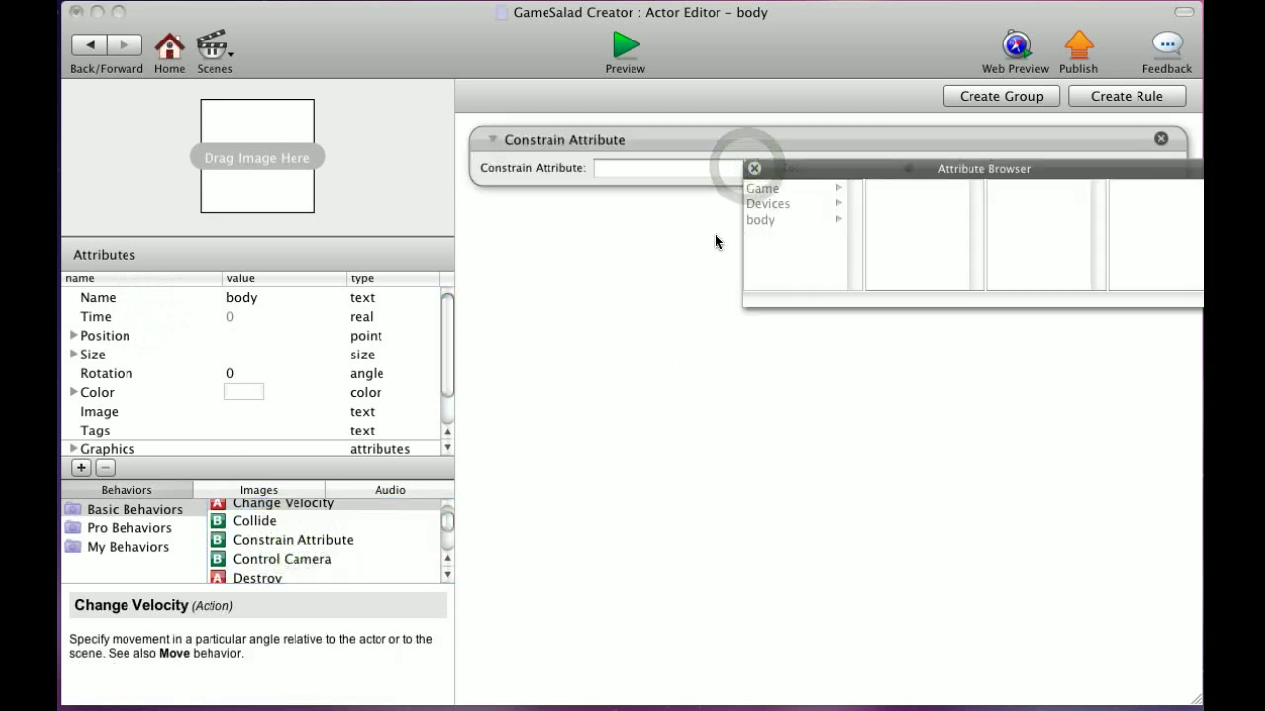
click(759, 220)
click(894, 220)
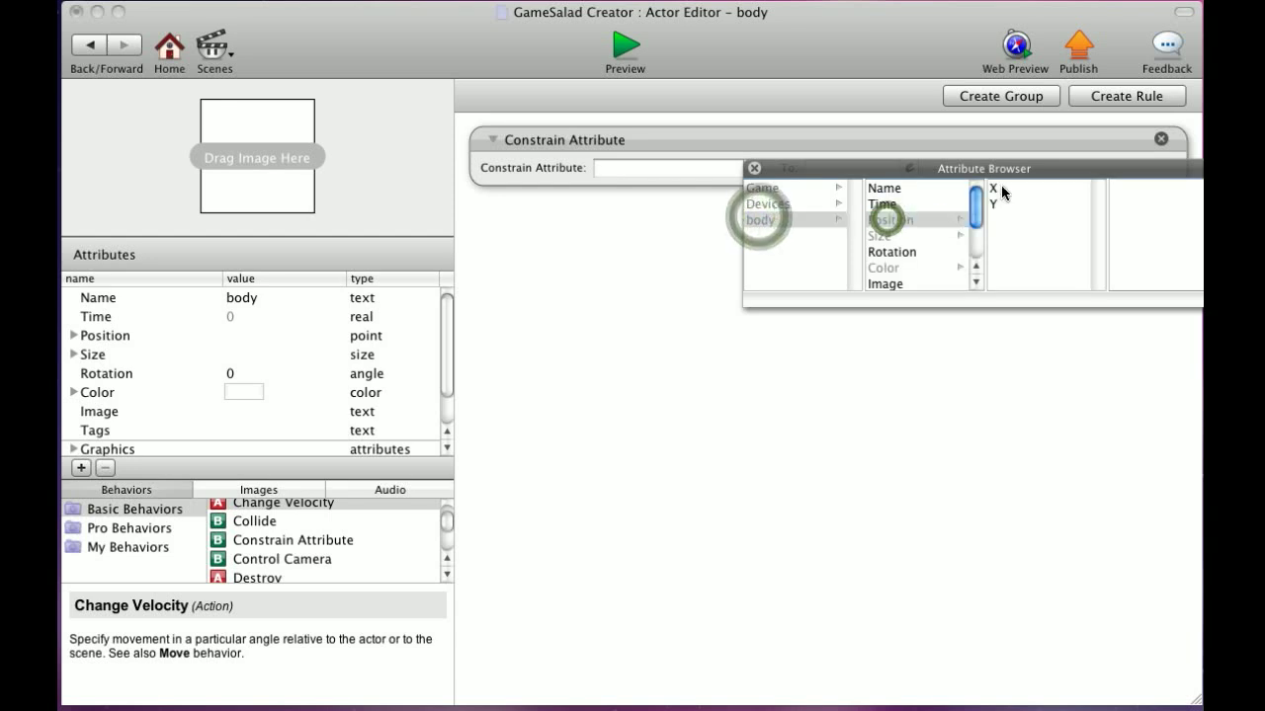
click(996, 187)
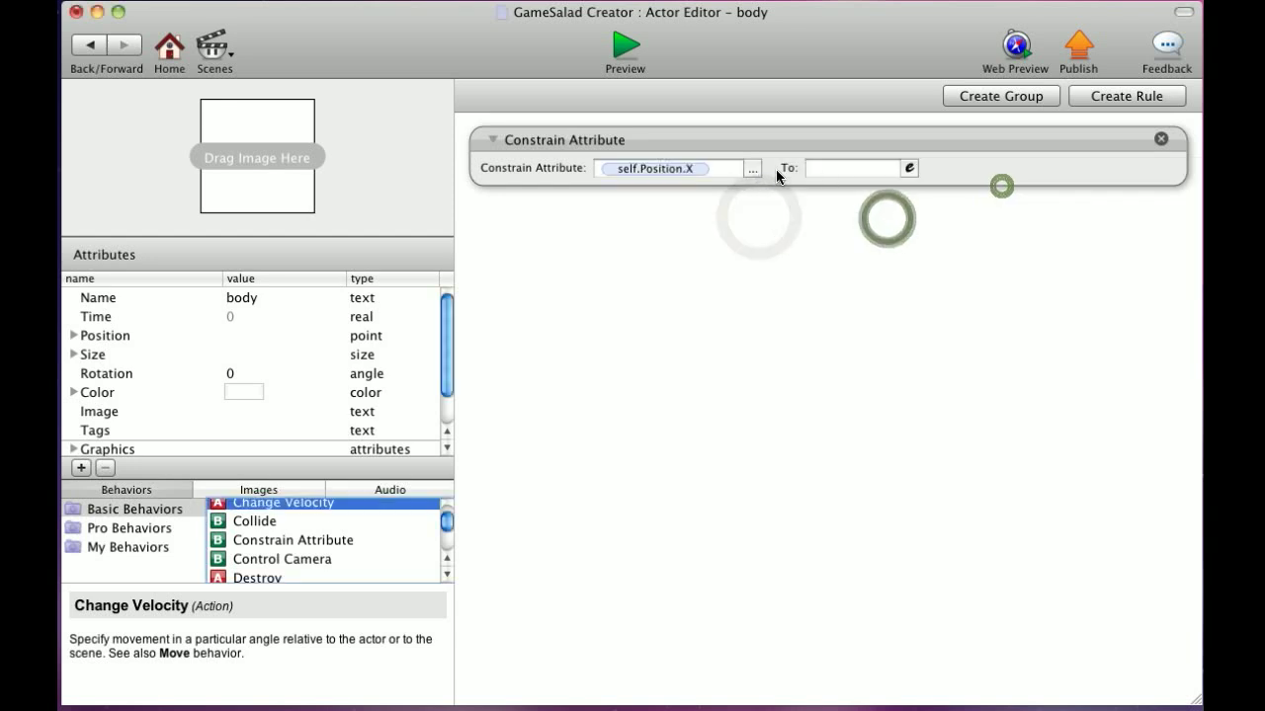
click(910, 170)
click(819, 197)
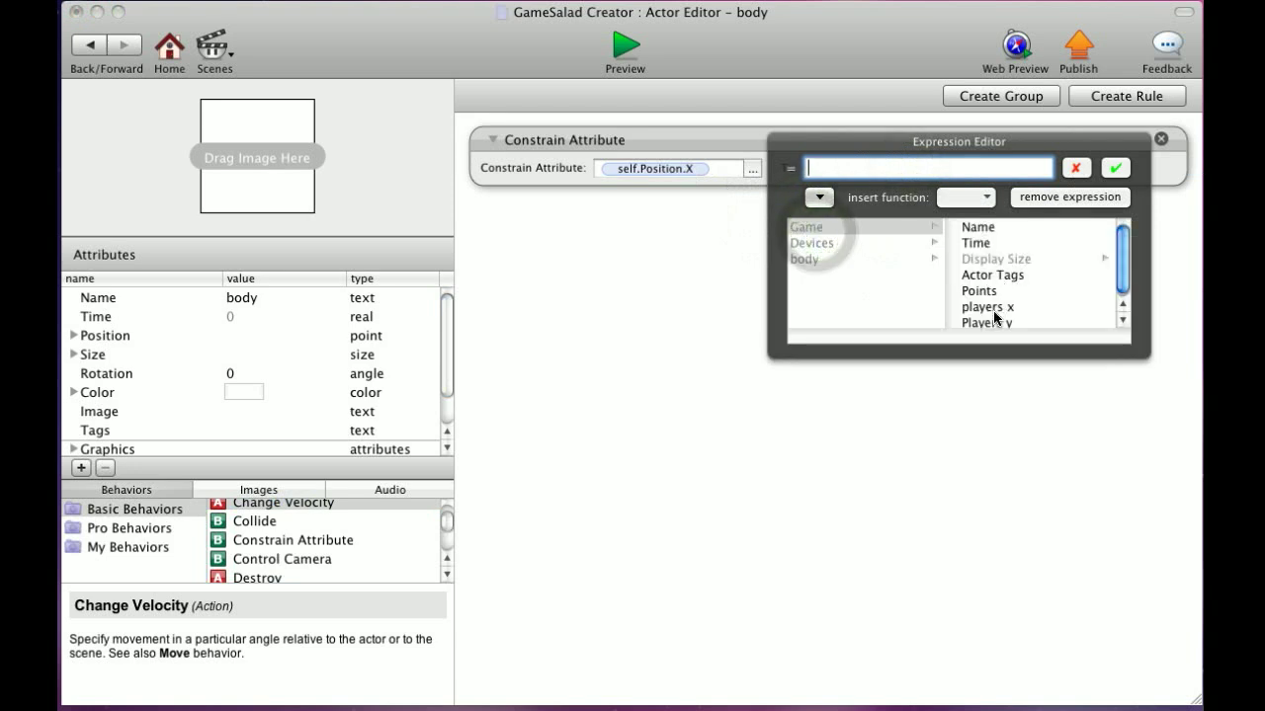
click(988, 307)
click(1107, 166)
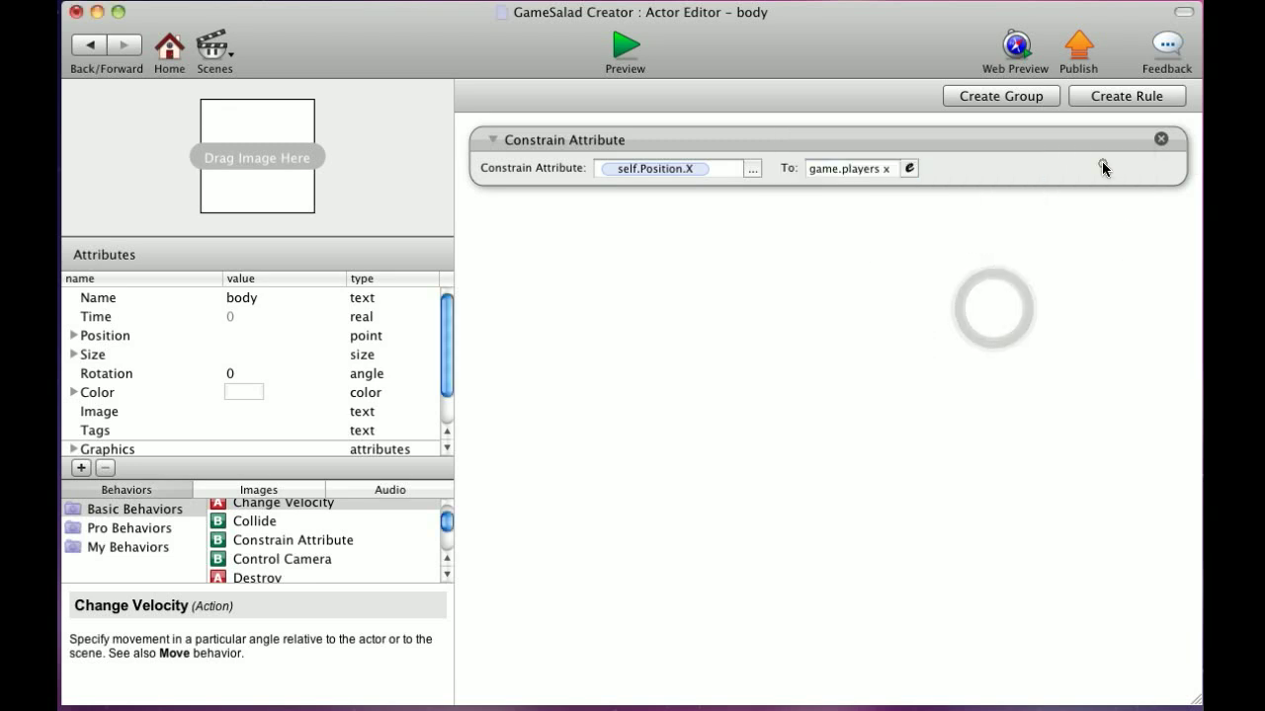
Step: Add a second Constrain Attribute behavior to body
scroll(293, 523, down, 1)
scroll(128, 415, down, 1)
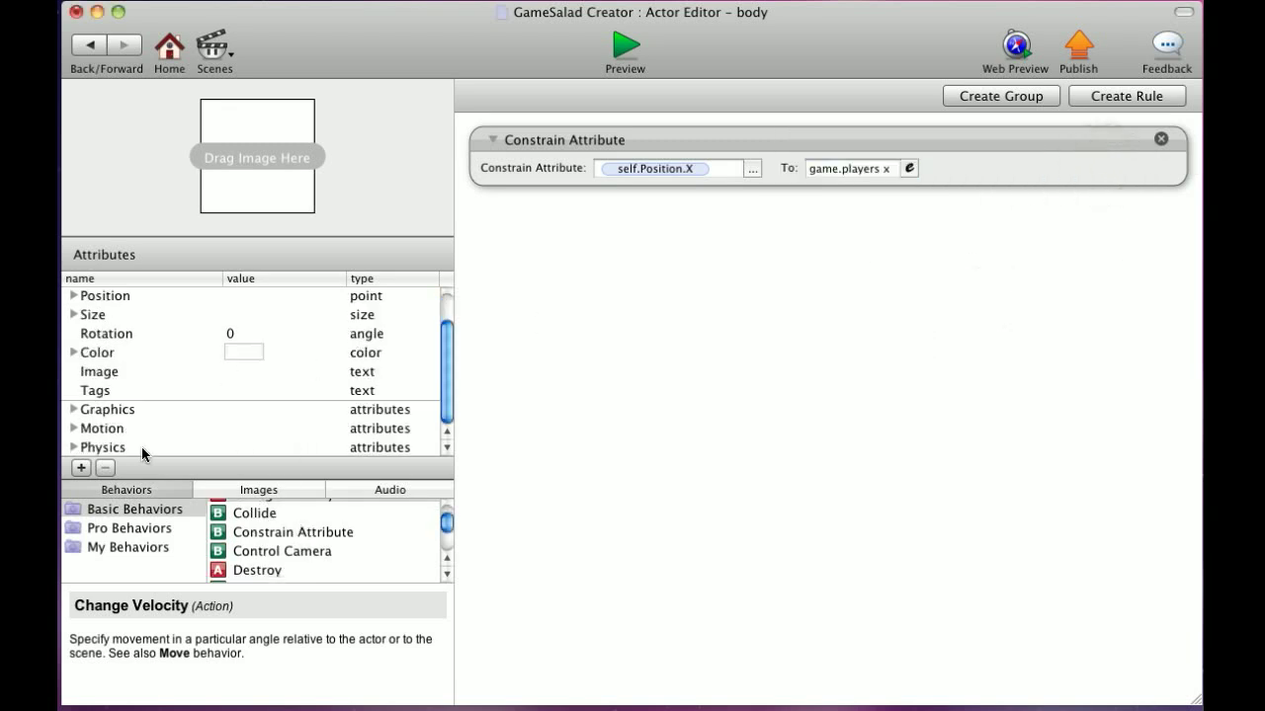
scroll(237, 549, down, 2)
scroll(283, 524, up, 4)
scroll(283, 524, down, 2)
scroll(283, 524, up, 2)
scroll(287, 532, down, 3)
scroll(291, 541, down, 1)
drag(291, 539, 707, 296)
Step: Constrain body's self.Position.Y to game.Players y
click(751, 251)
click(779, 300)
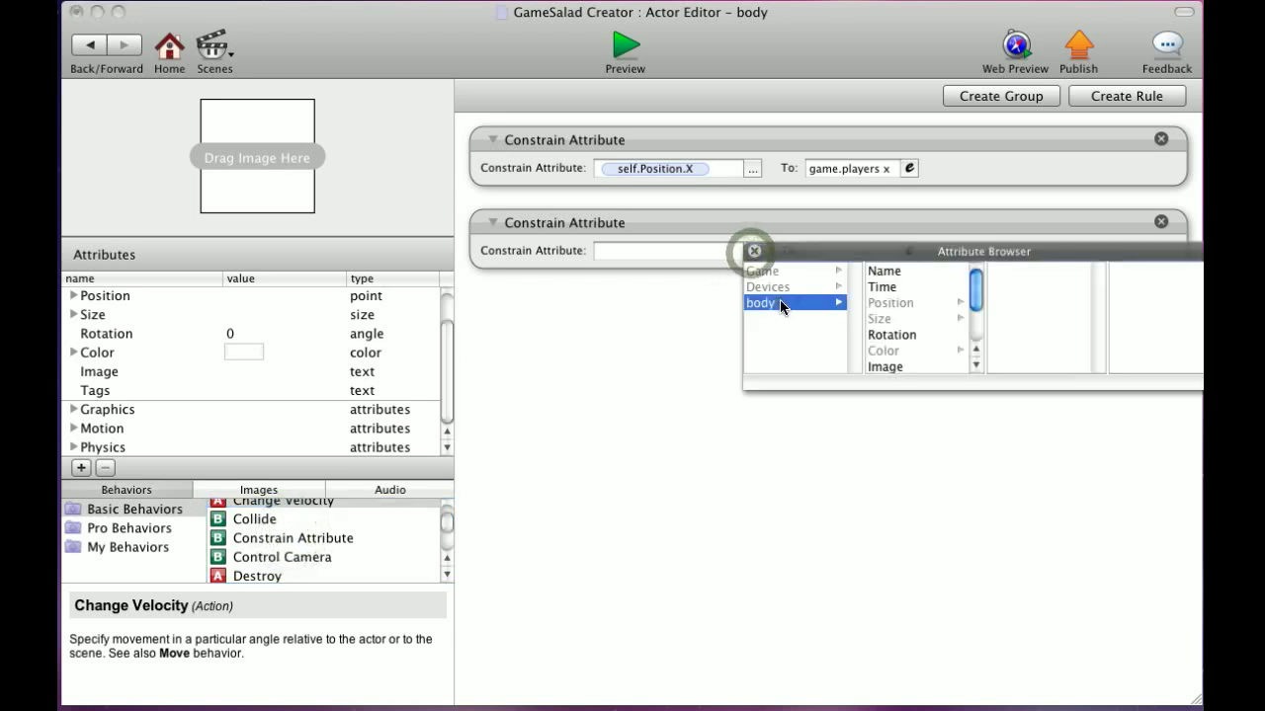
click(882, 305)
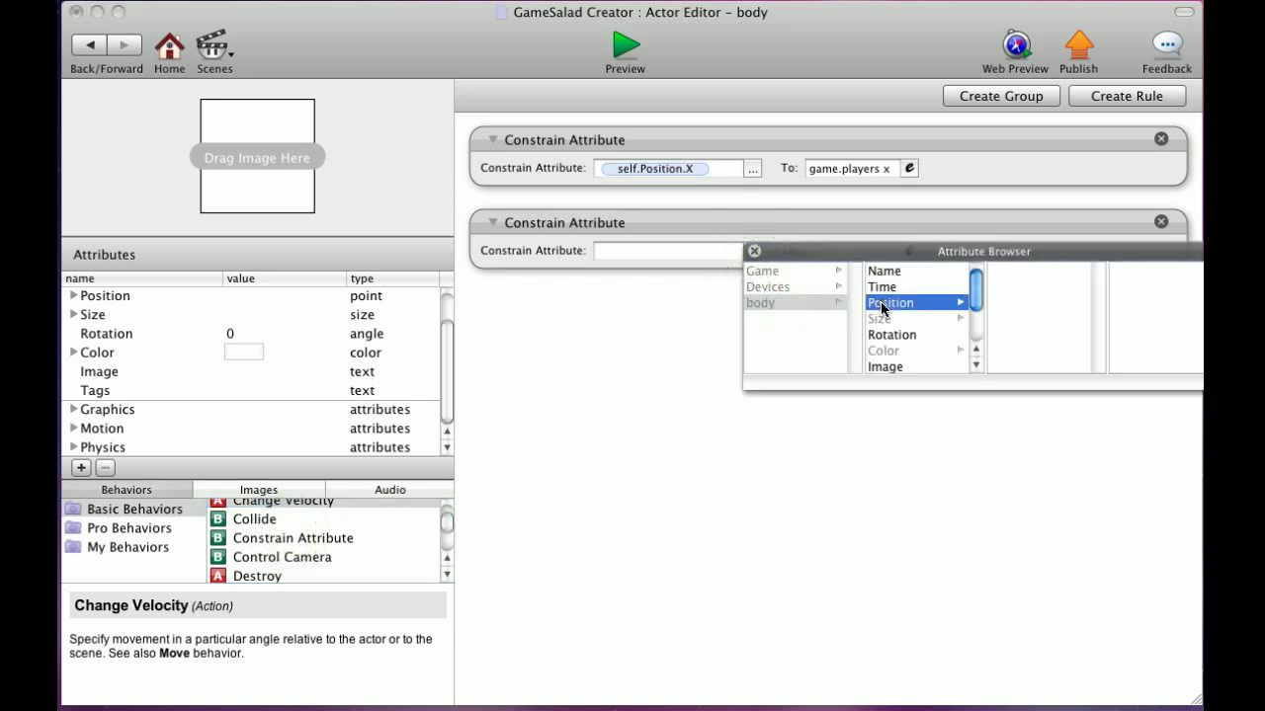
click(994, 289)
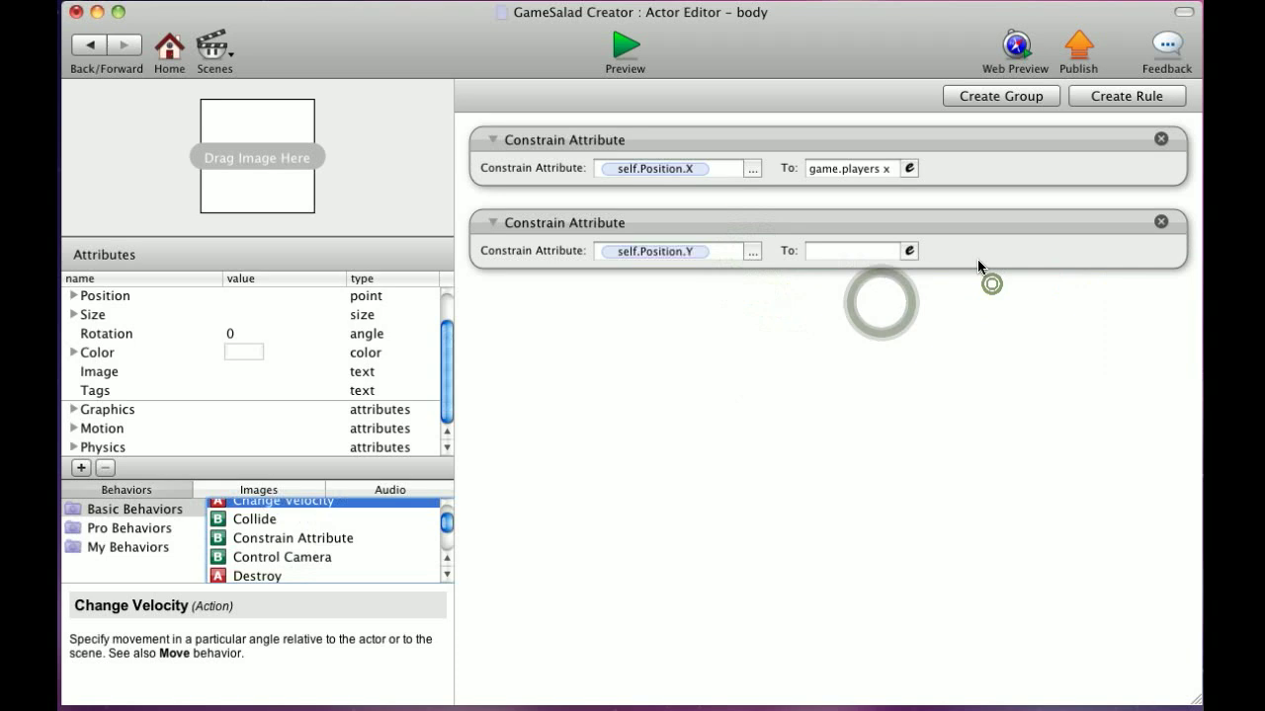
click(907, 251)
click(820, 281)
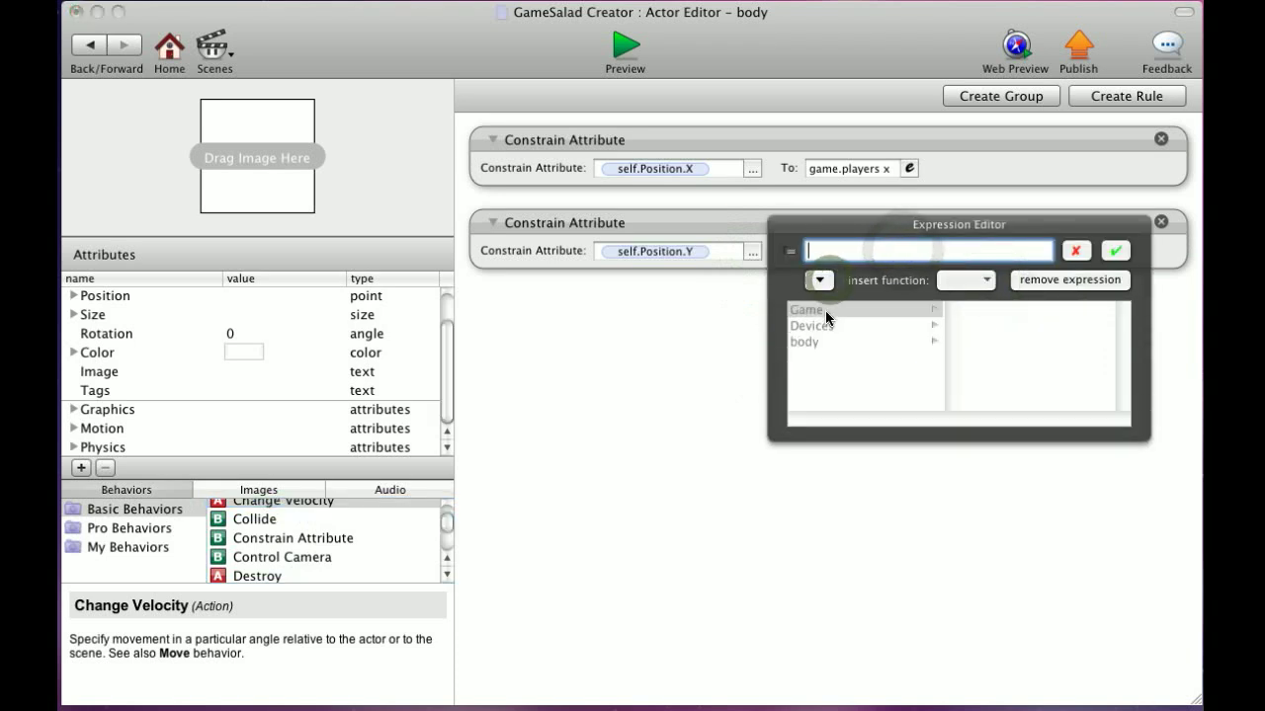
click(826, 310)
click(983, 403)
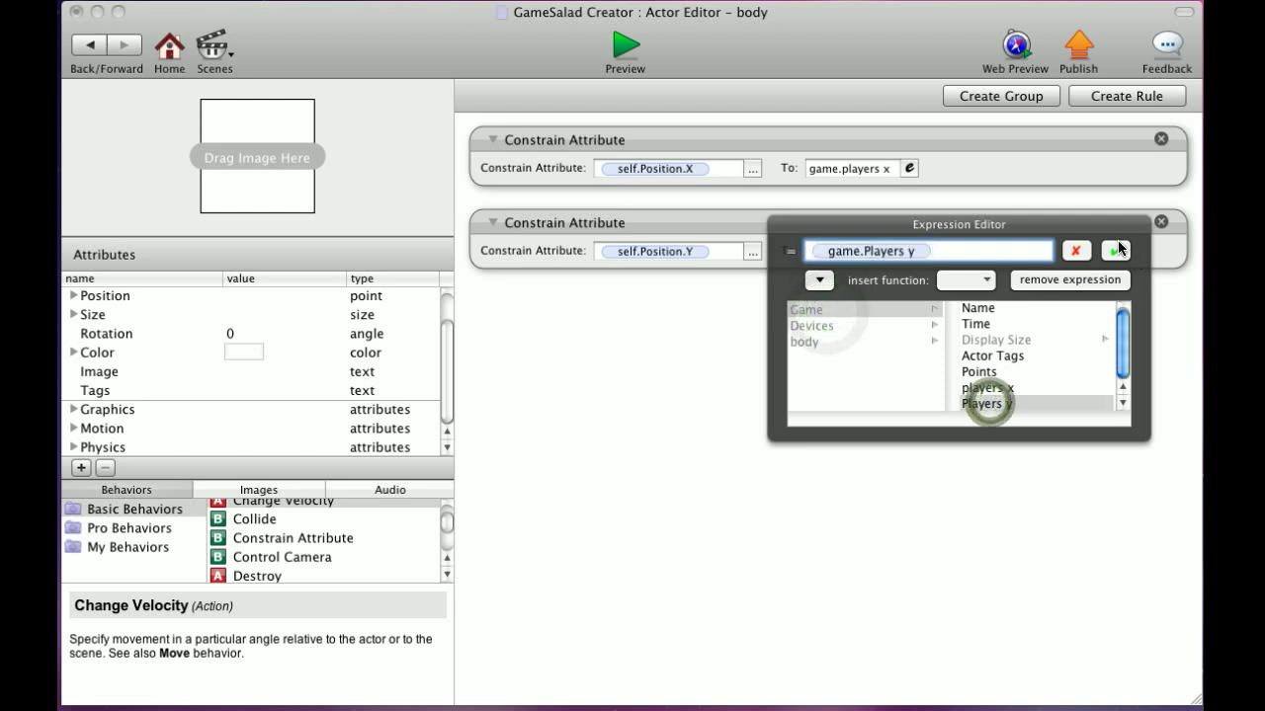
click(1115, 251)
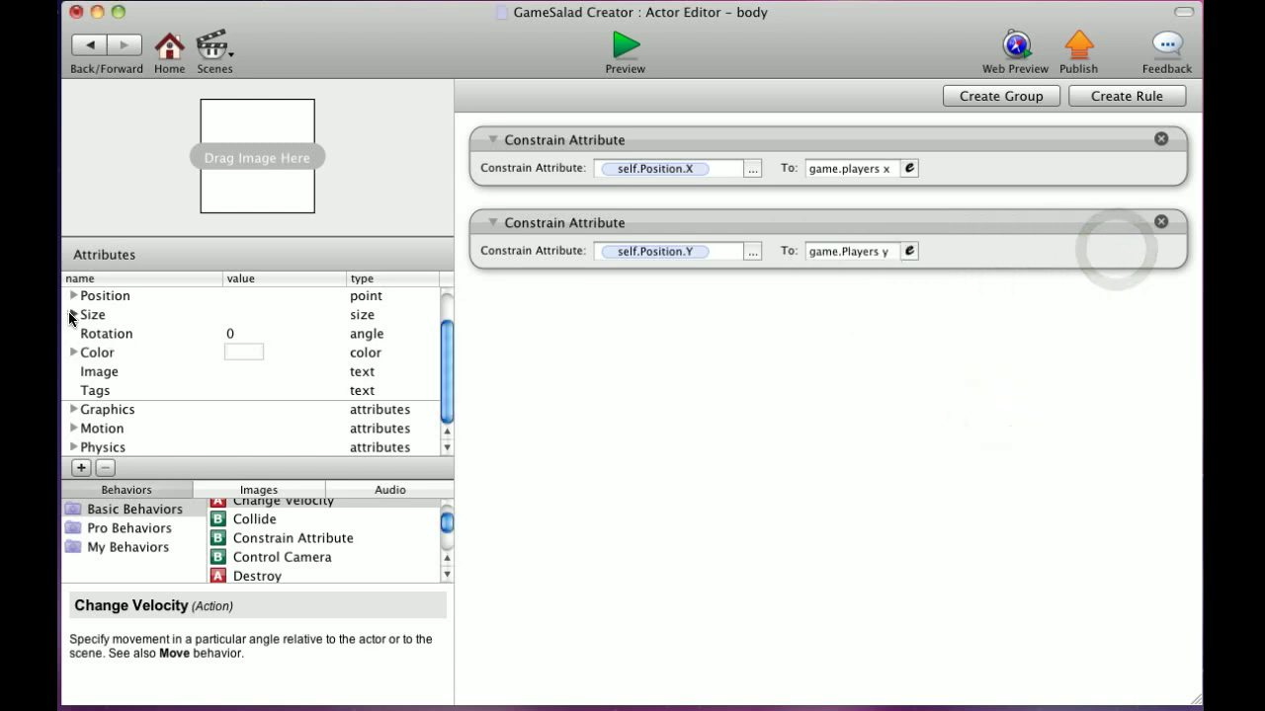
Step: Resize the body sensor to width 111 and height 169
click(71, 314)
click(264, 333)
click(263, 334)
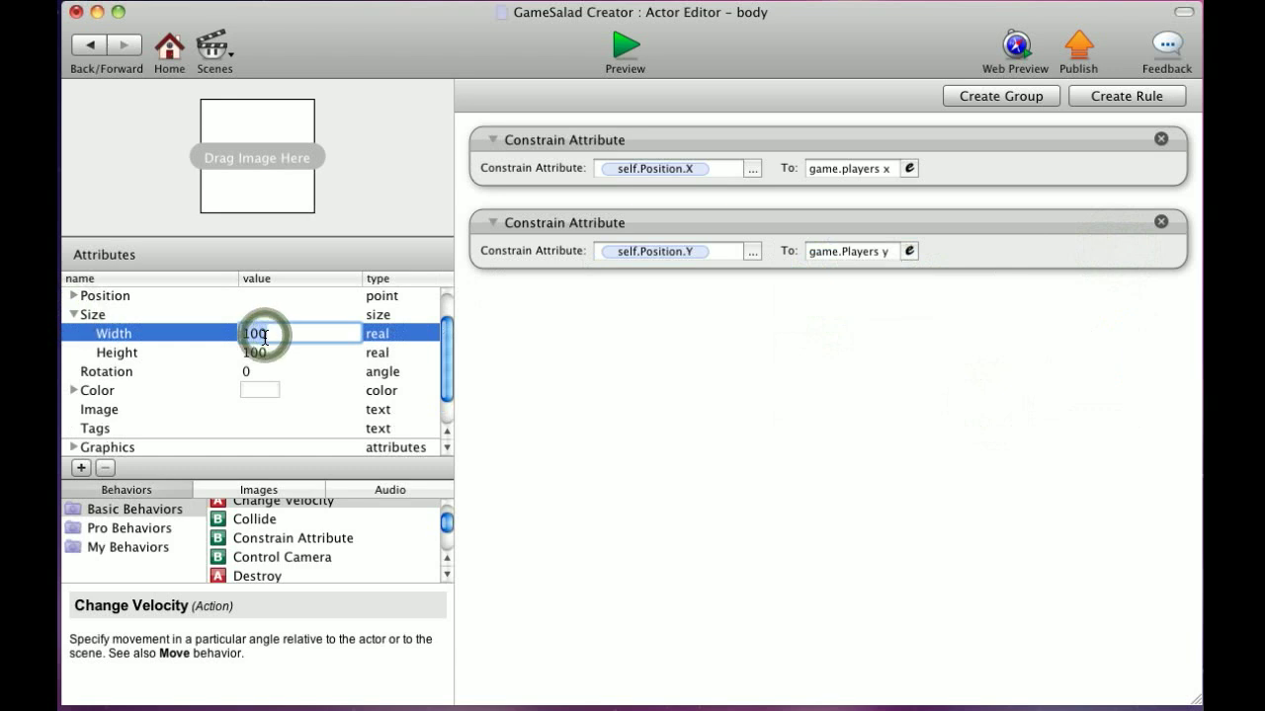
text(111)
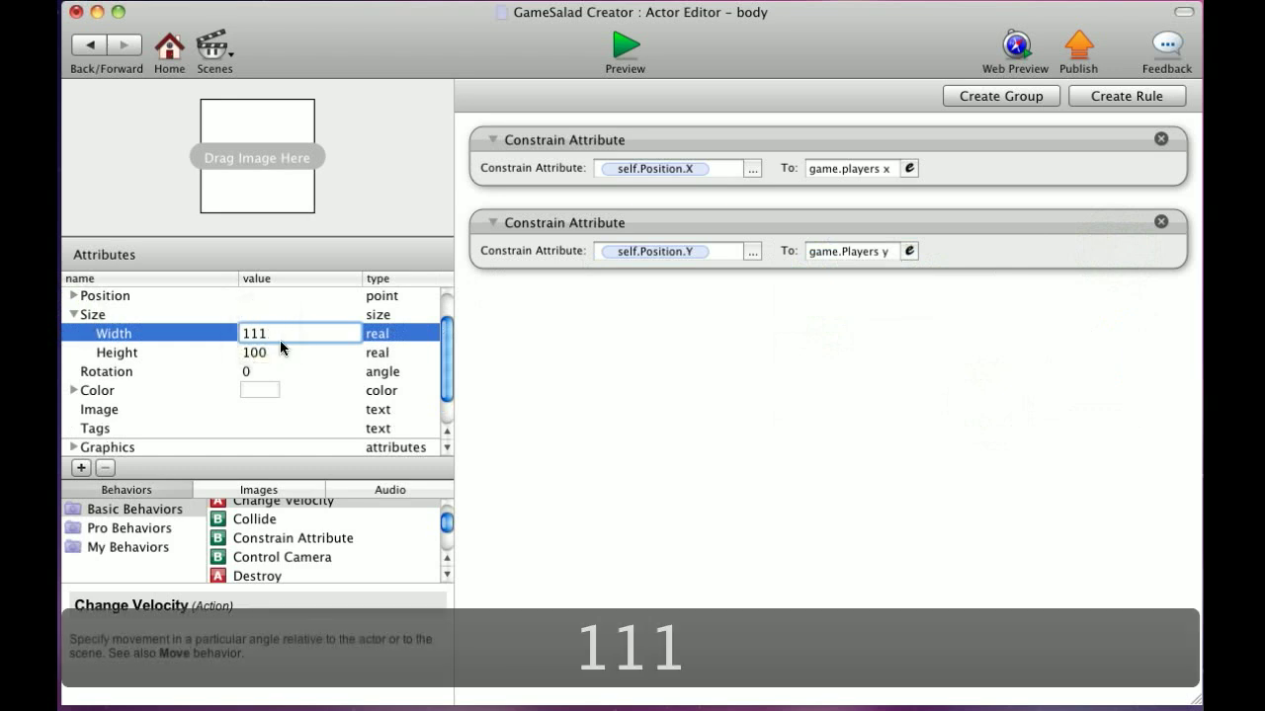
click(258, 350)
click(258, 352)
text(1)
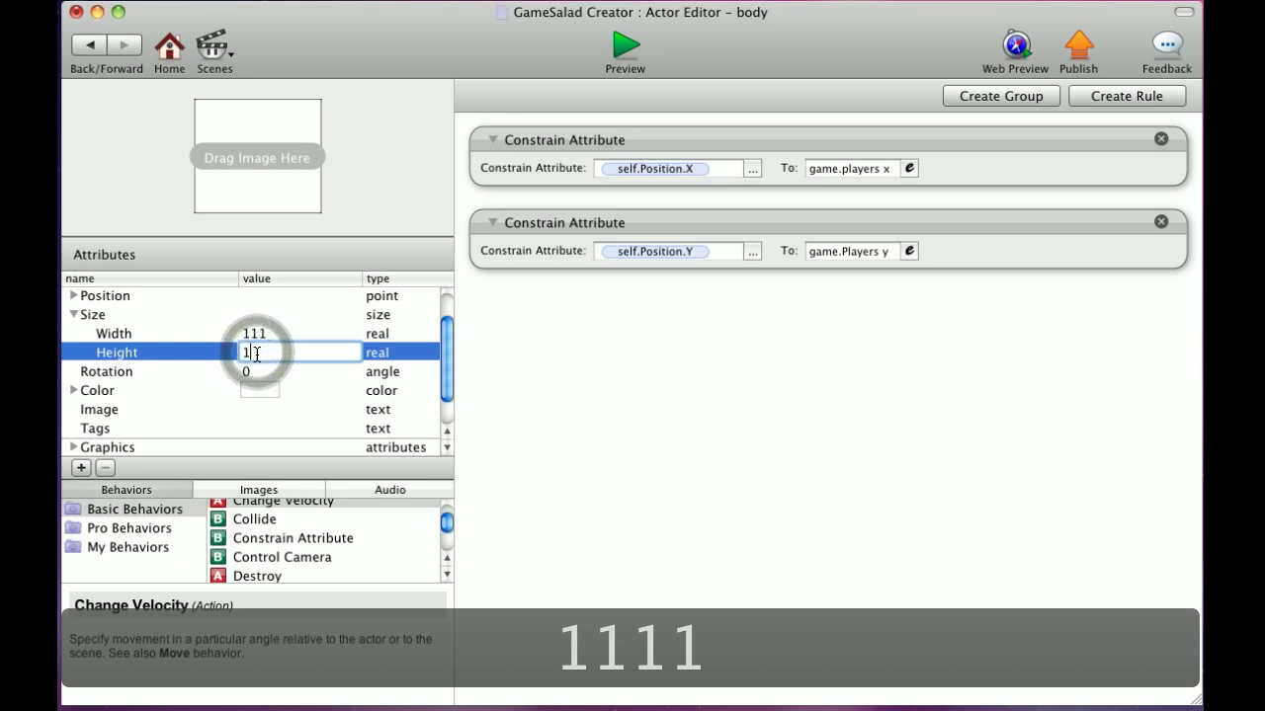
text(69)
click(257, 335)
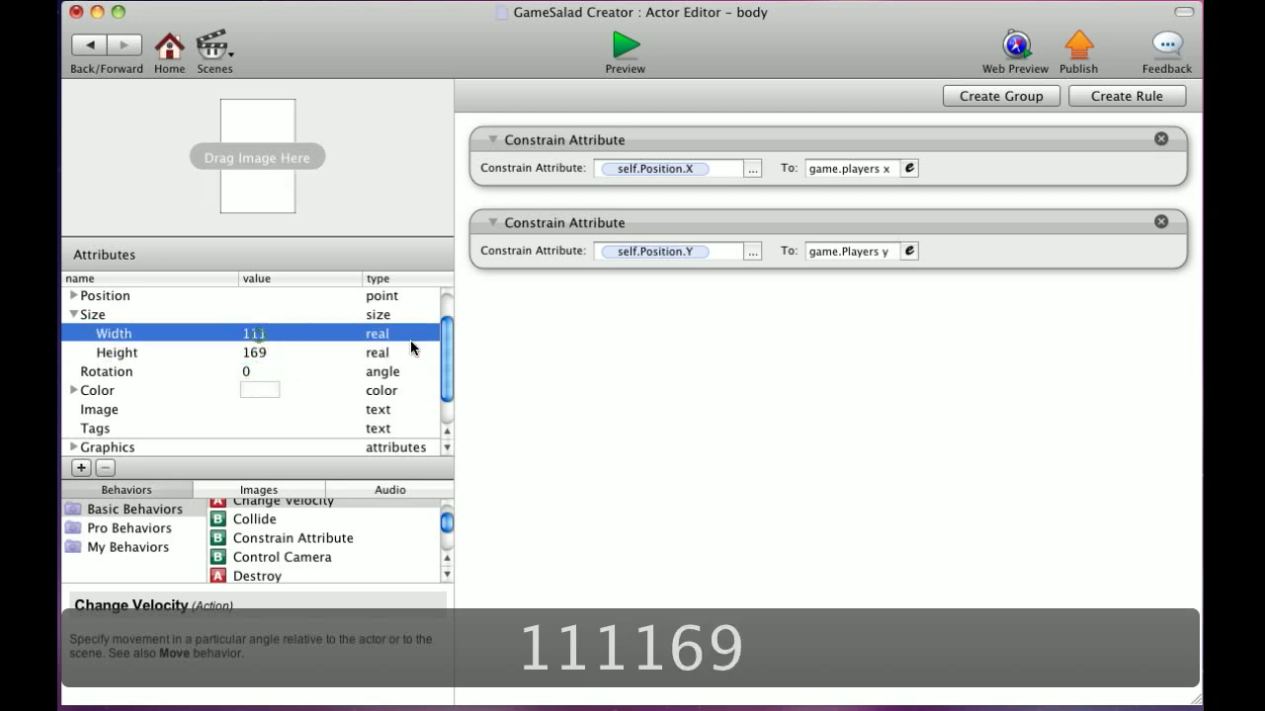
click(565, 340)
Step: Change the body's constraints to game.players x+30 and game.Players y-40
click(874, 169)
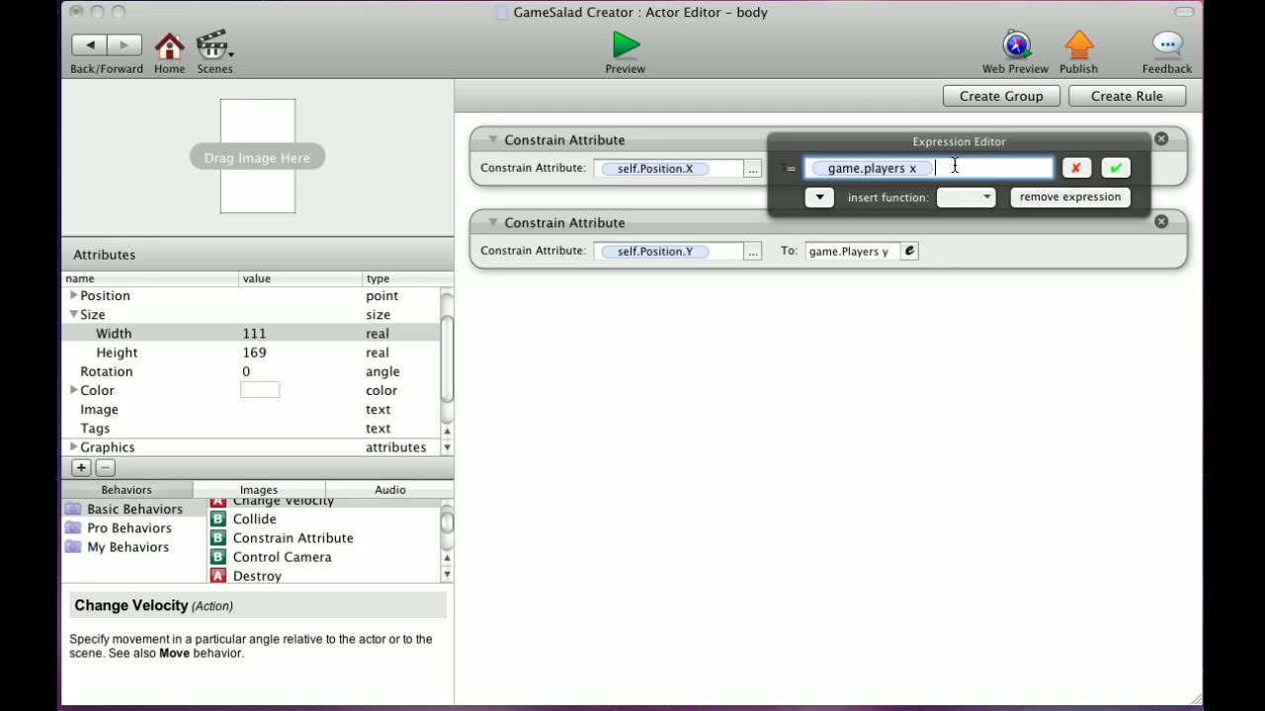
text(+30)
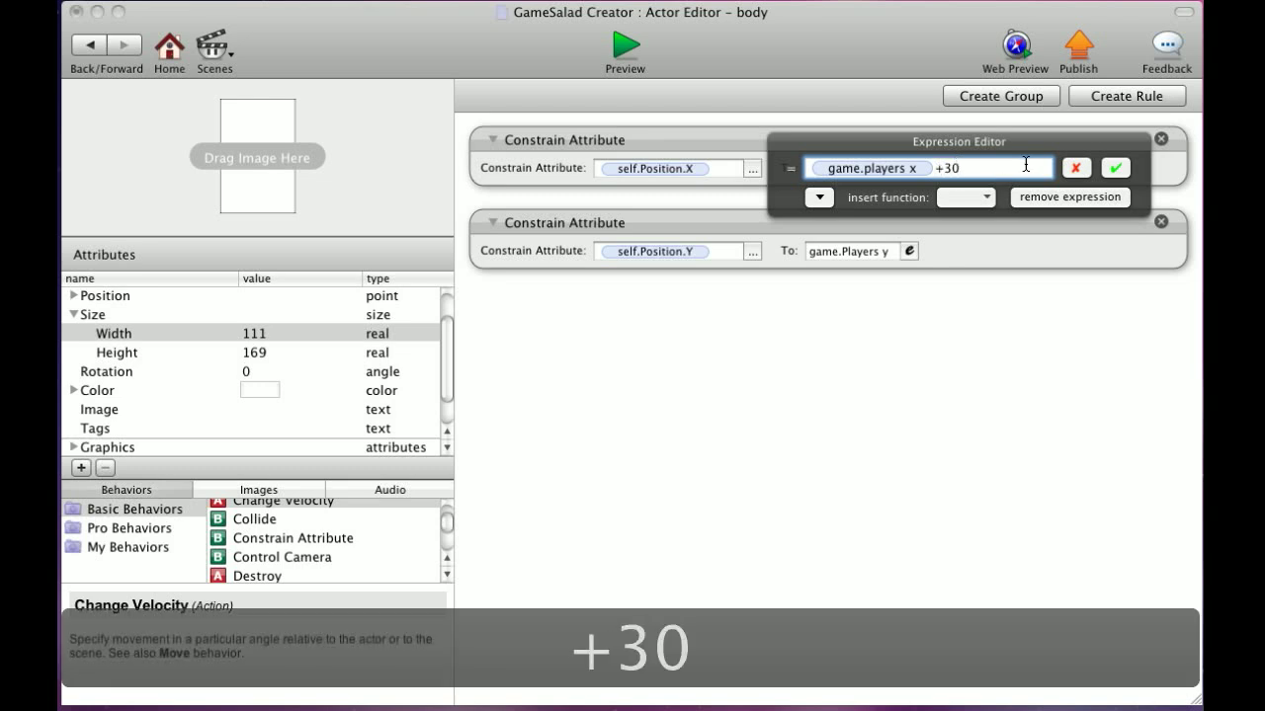
click(1111, 168)
click(869, 251)
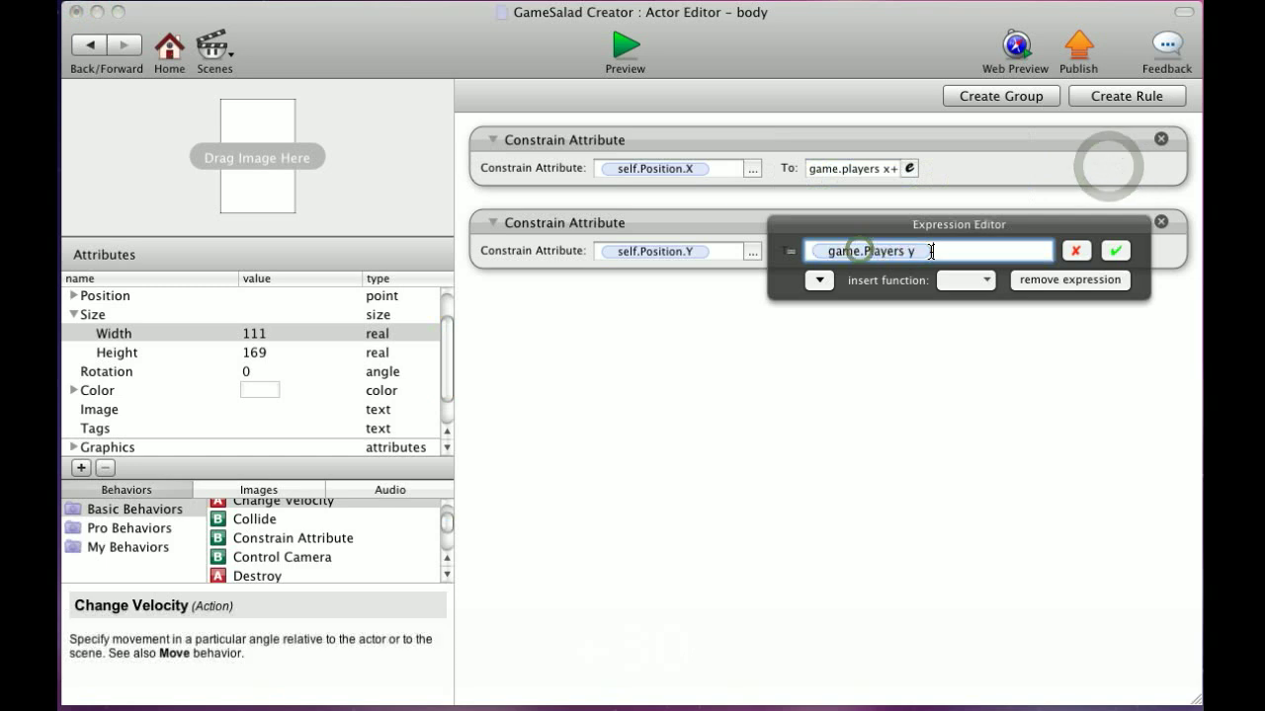
click(931, 251)
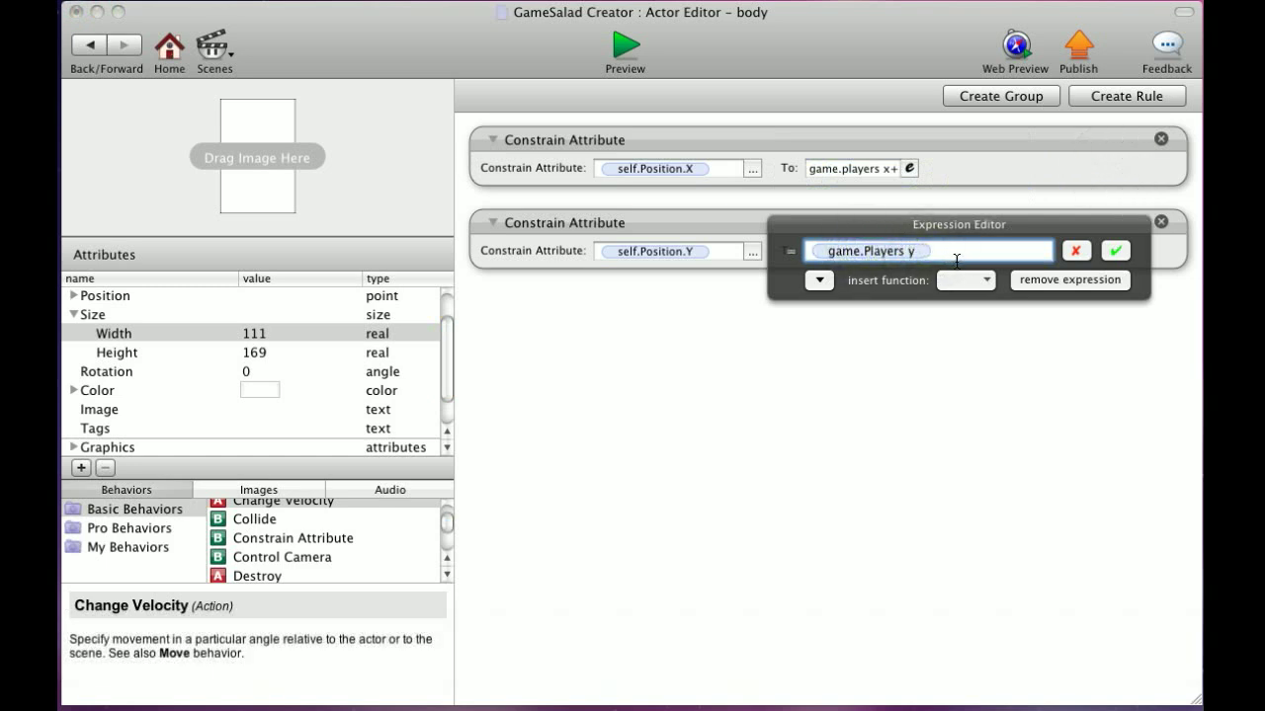
text(-40)
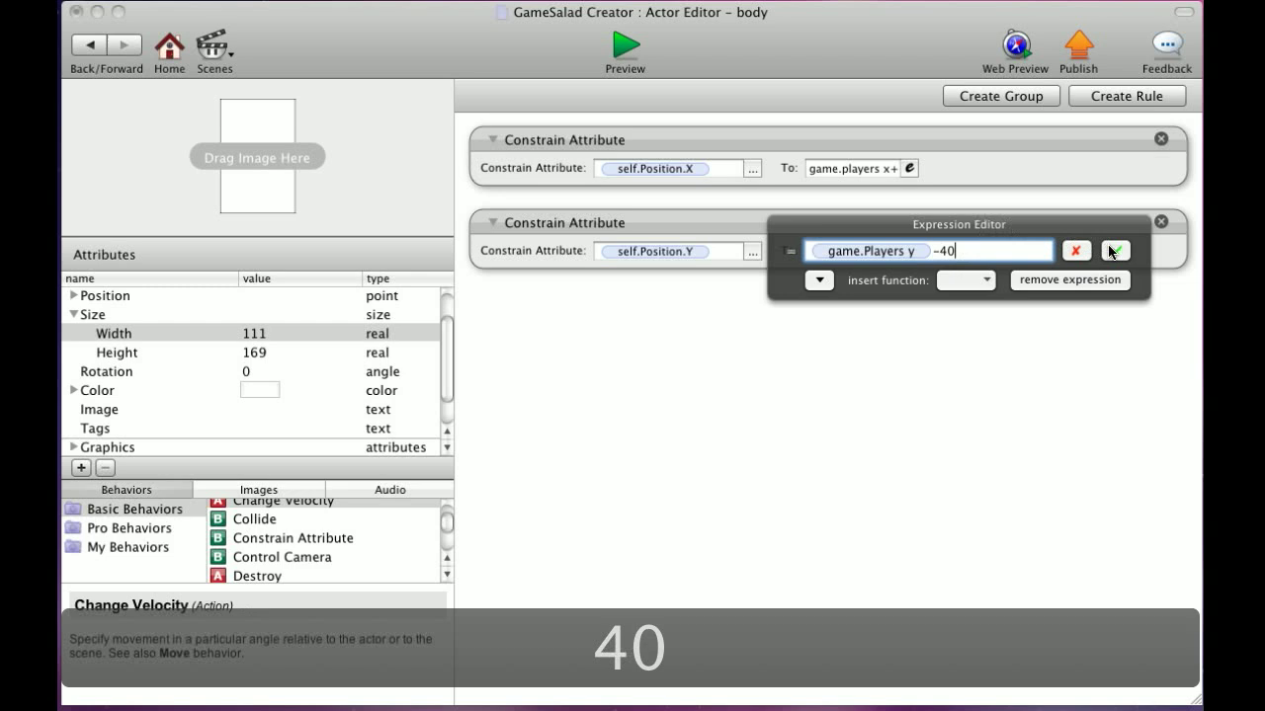
click(1114, 251)
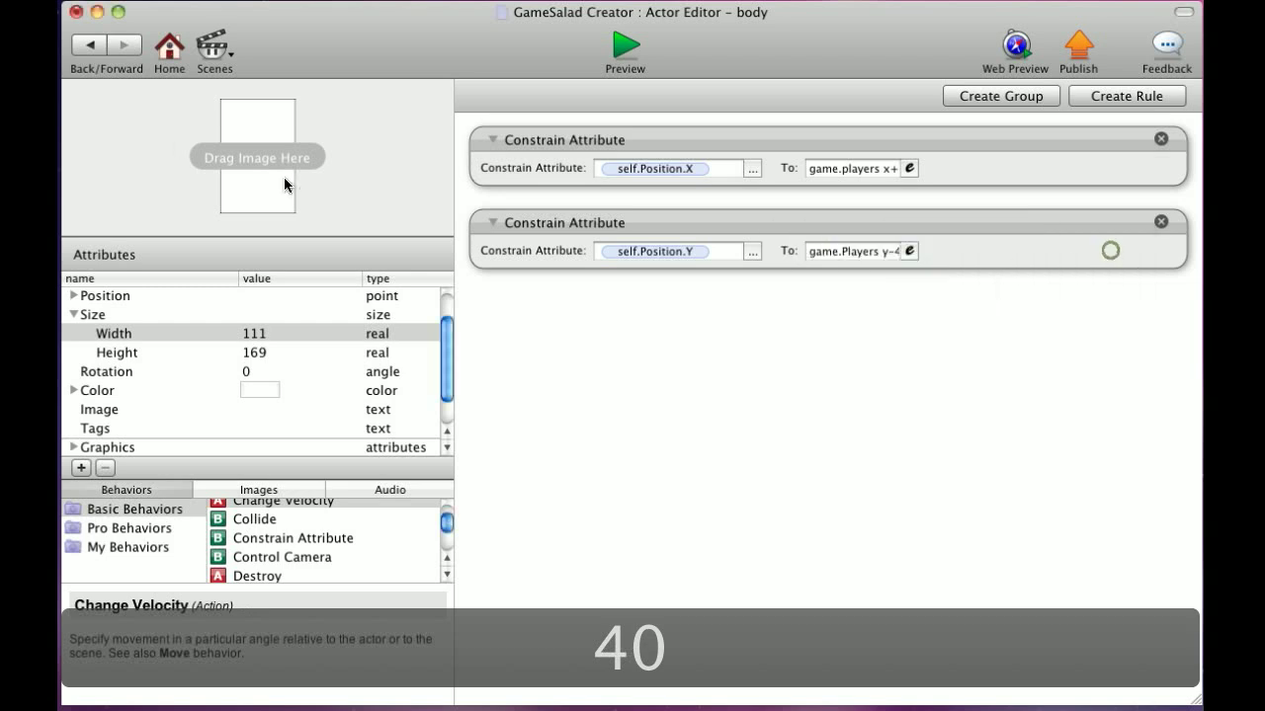
Step: Drag the body actor into the Initial Scene and preview it over the nurse's torso
click(95, 44)
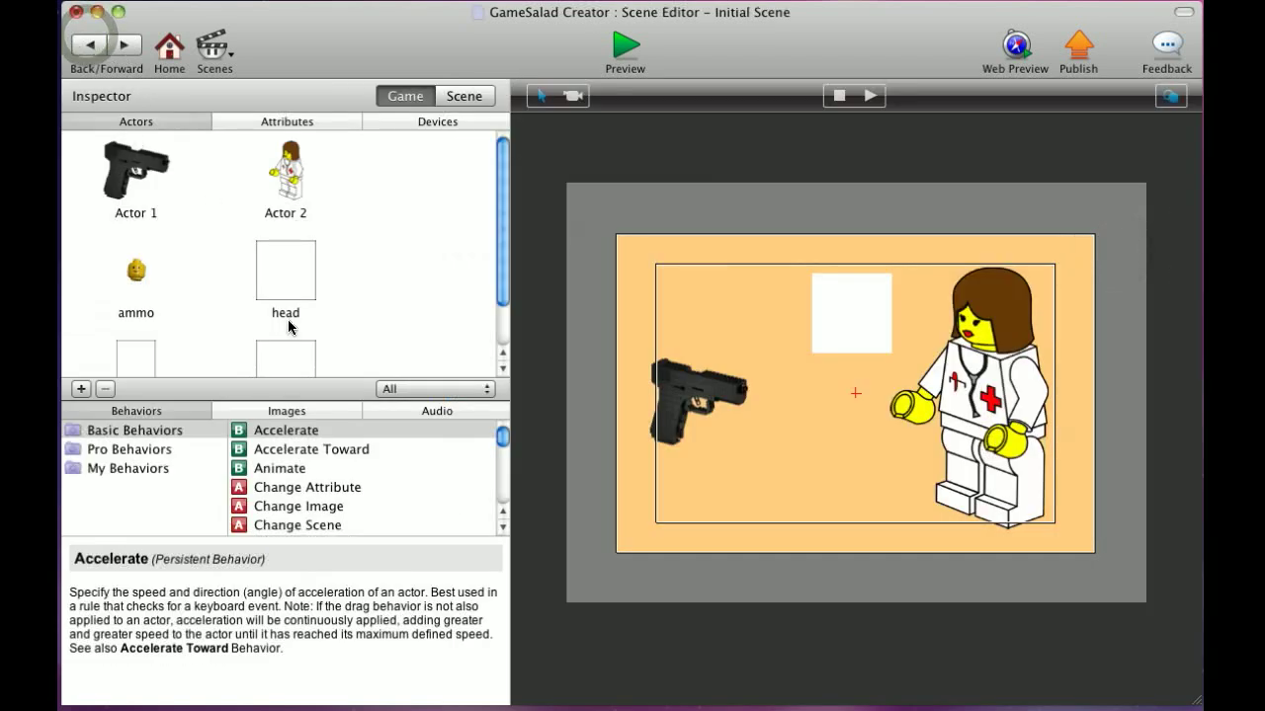
scroll(123, 142, down, 3)
drag(138, 317, 805, 434)
click(624, 45)
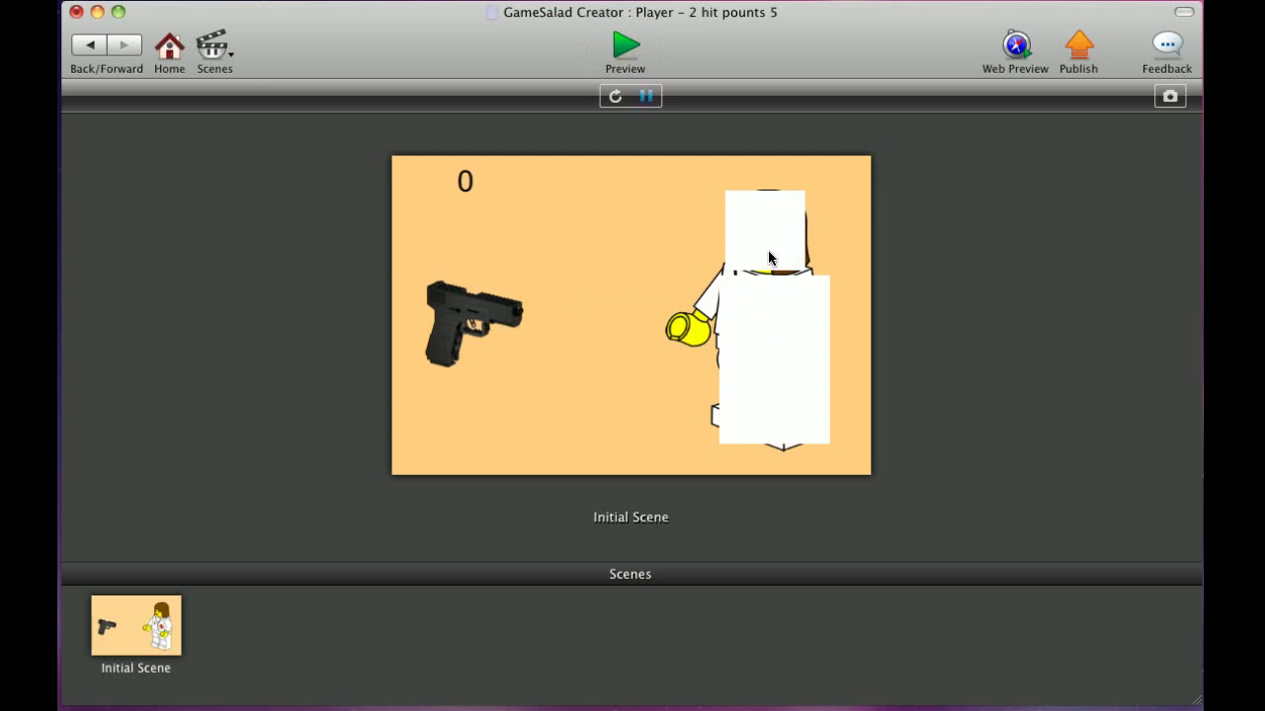
click(85, 46)
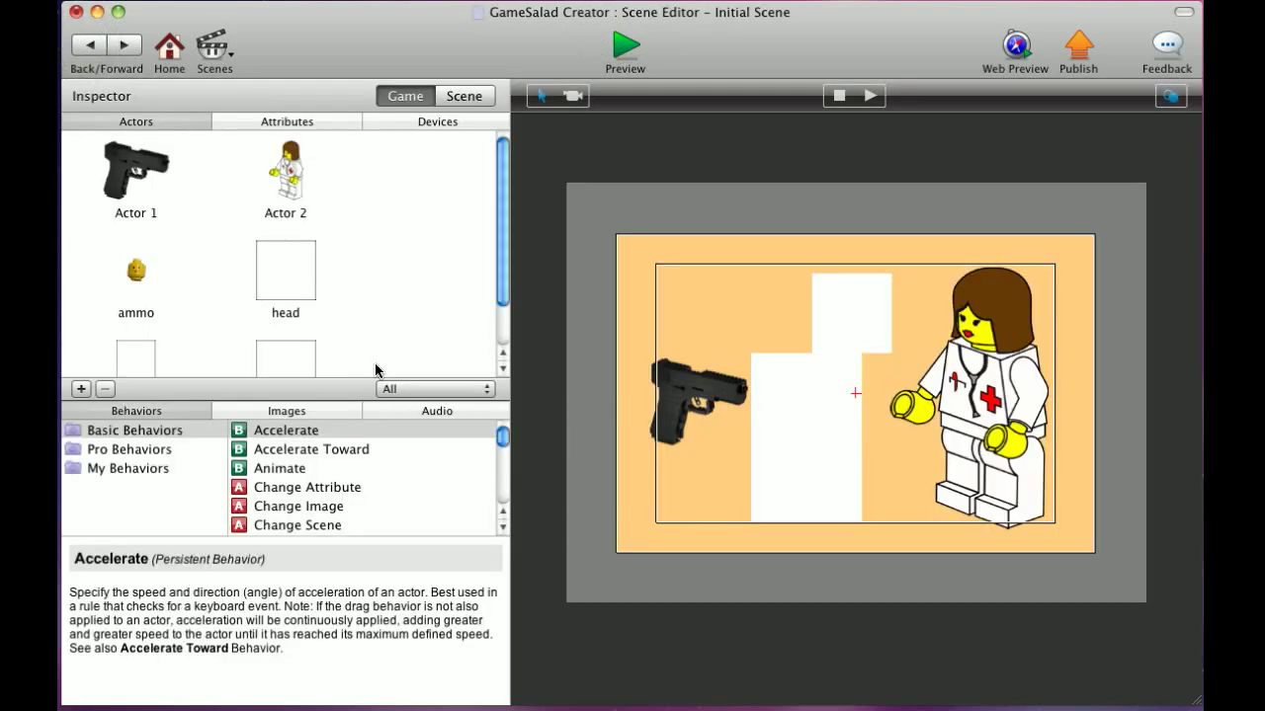
Step: Turn off Visible in the head actor's Graphics attributes
scroll(358, 345, down, 1)
double_click(278, 239)
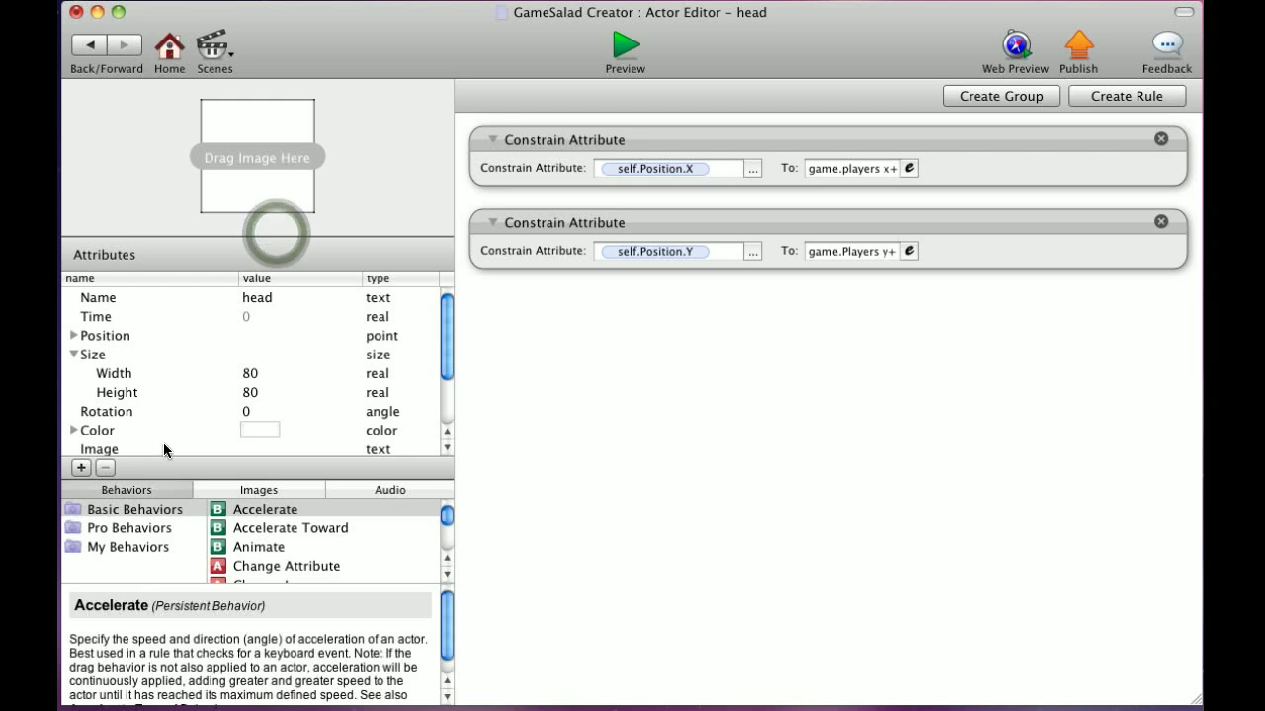
scroll(91, 422, down, 3)
click(73, 409)
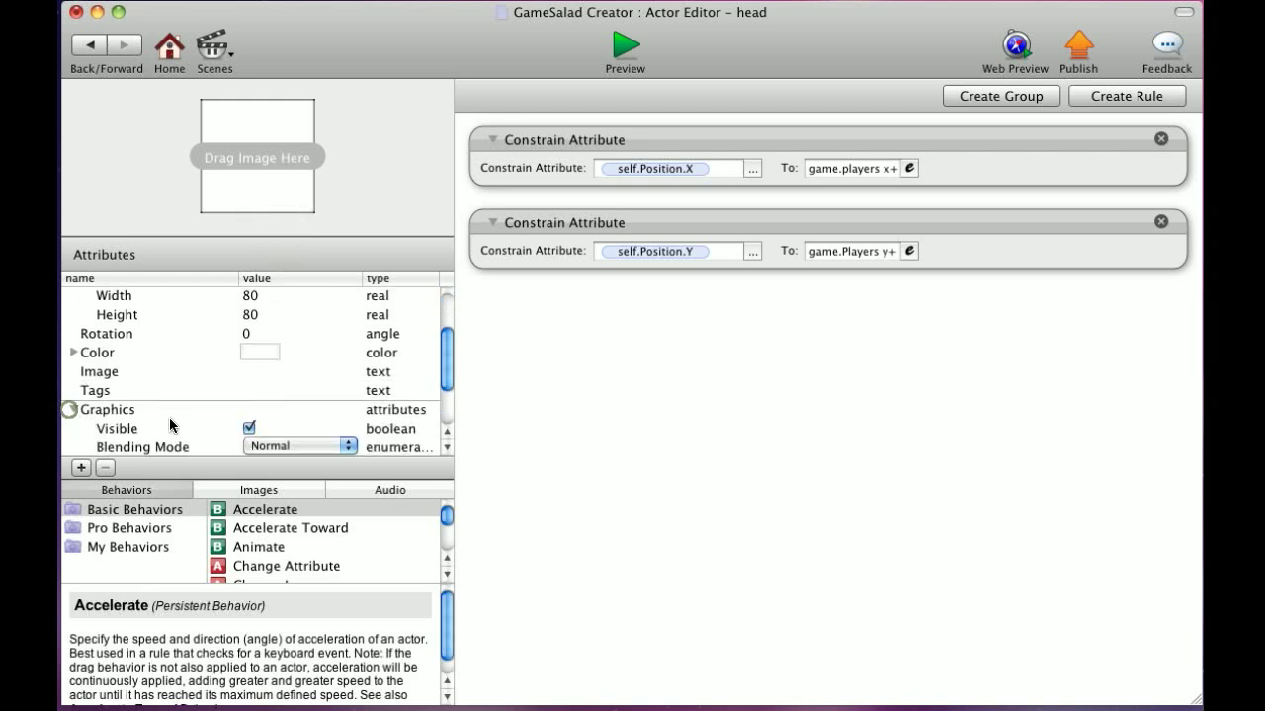
click(247, 429)
scroll(191, 341, down, 3)
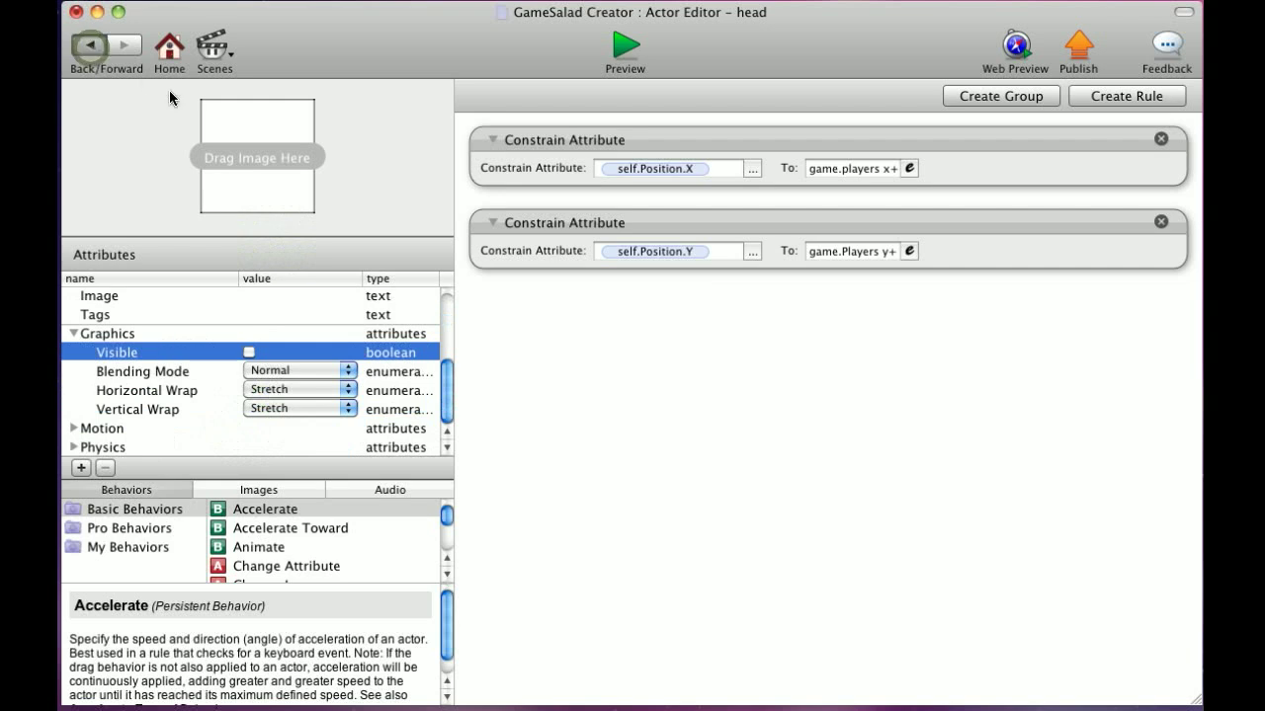
click(91, 45)
Step: Turn off Visible in the body actor's Graphics attributes
scroll(247, 277, down, 2)
click(136, 324)
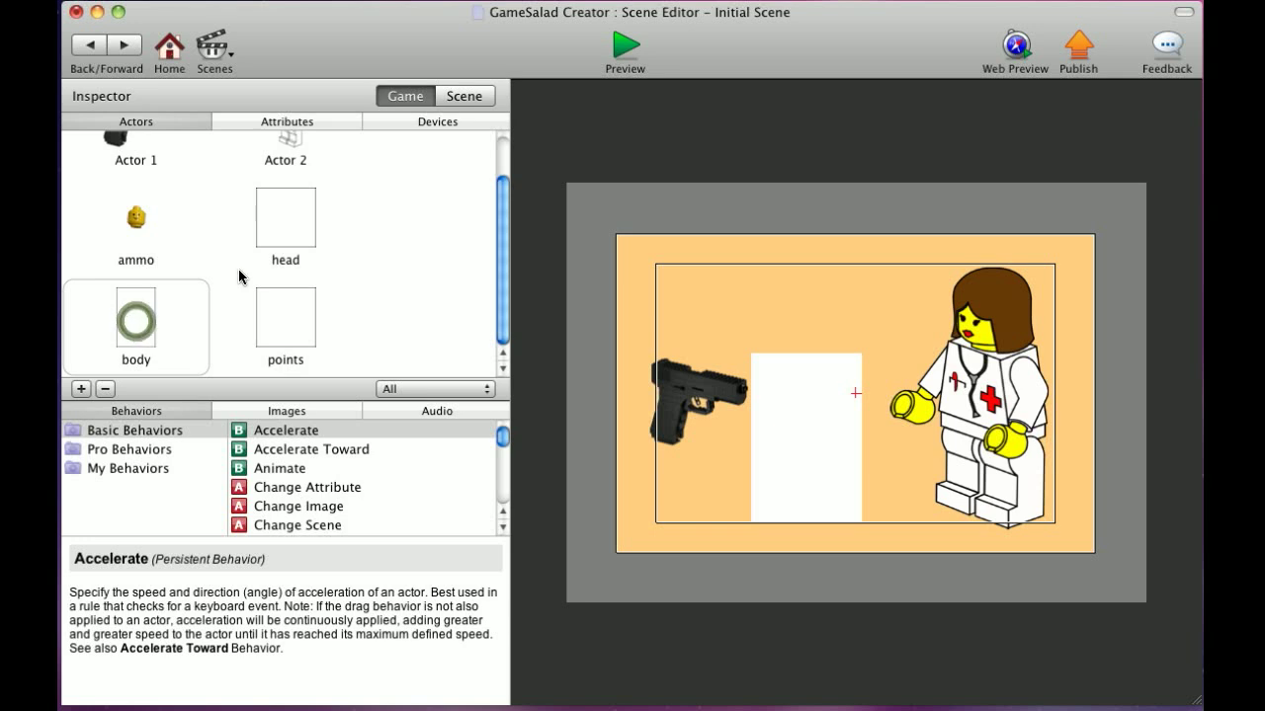
double_click(137, 318)
scroll(138, 313, down, 2)
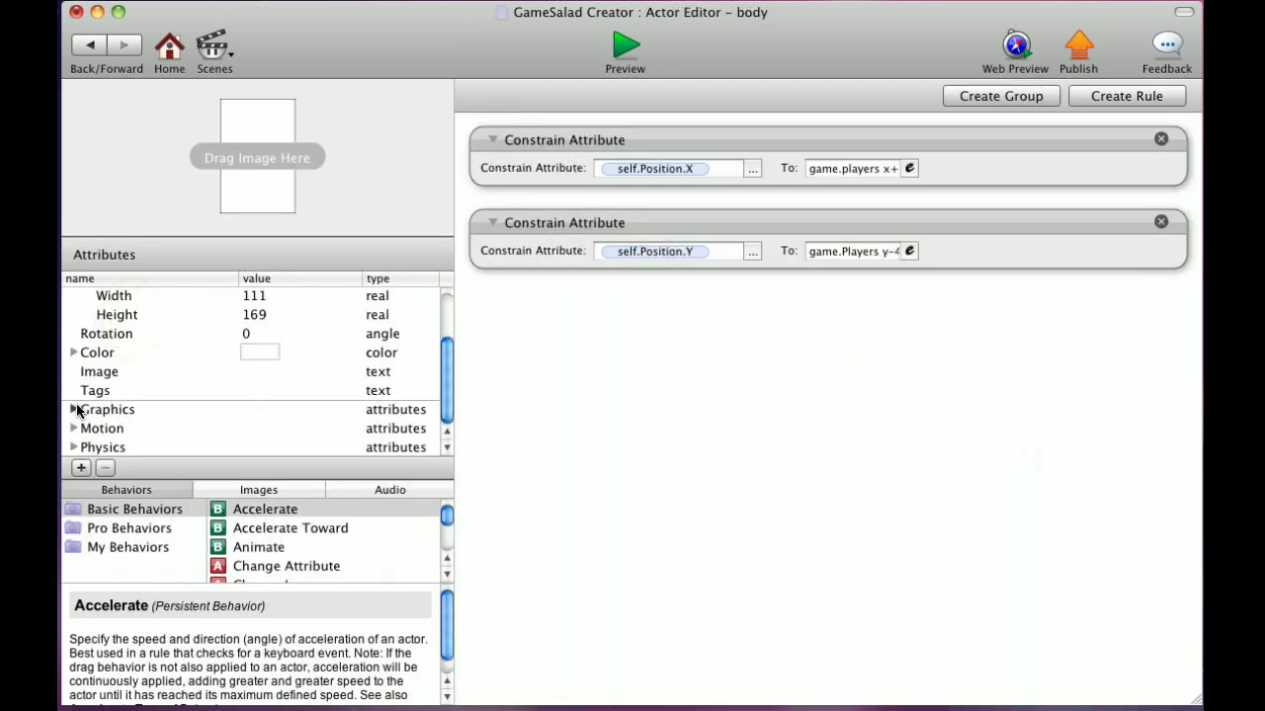
click(74, 409)
click(251, 427)
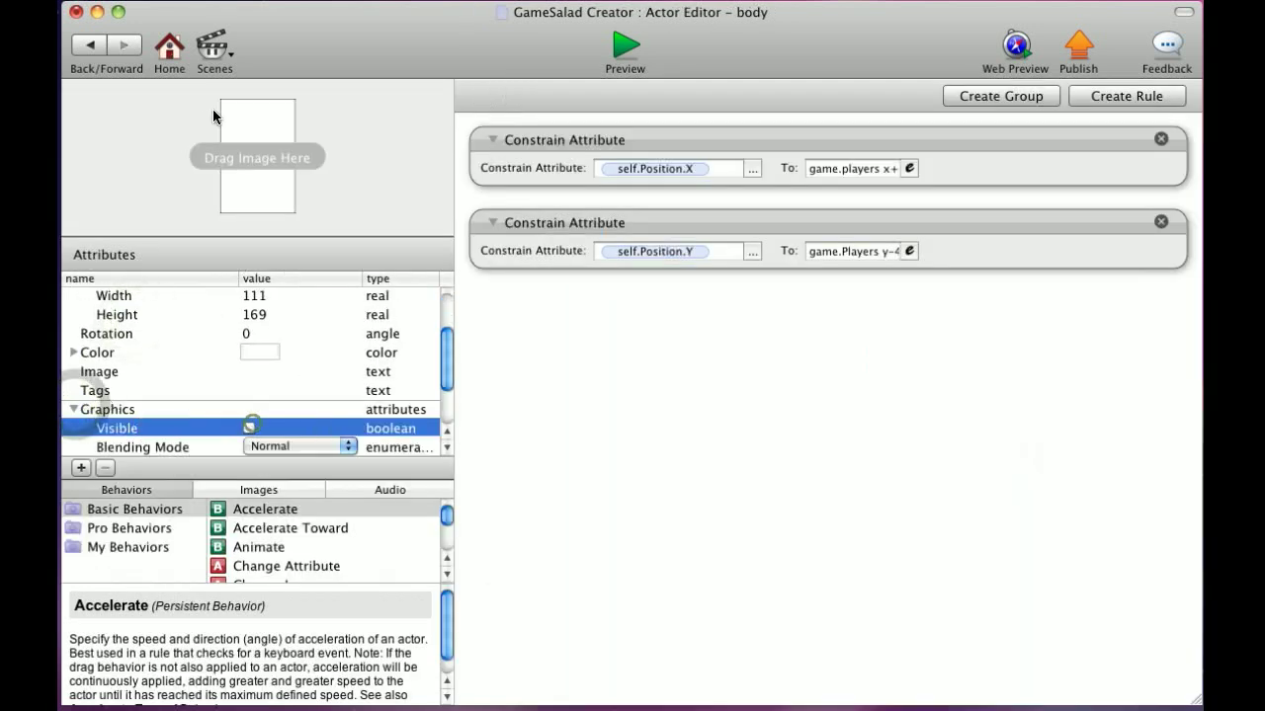
click(80, 53)
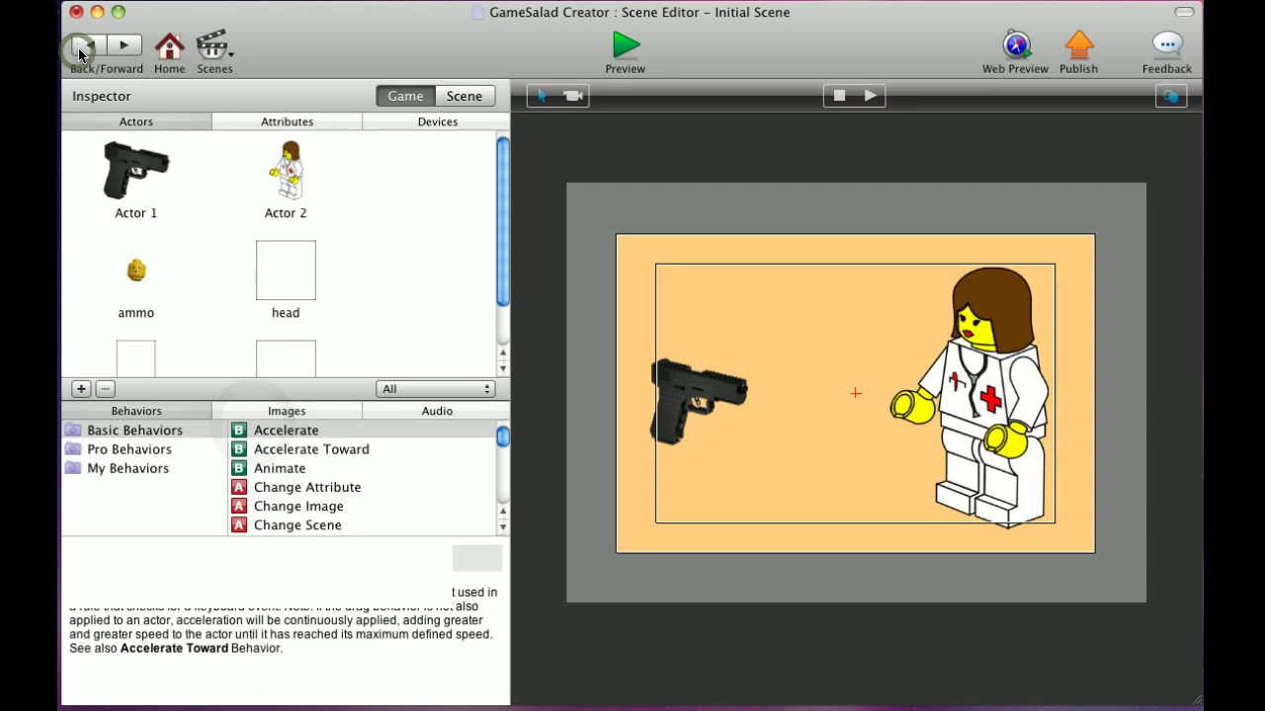
Step: Preview the scene and shoot the nurse's head (100 points) and body (10 points)
click(637, 56)
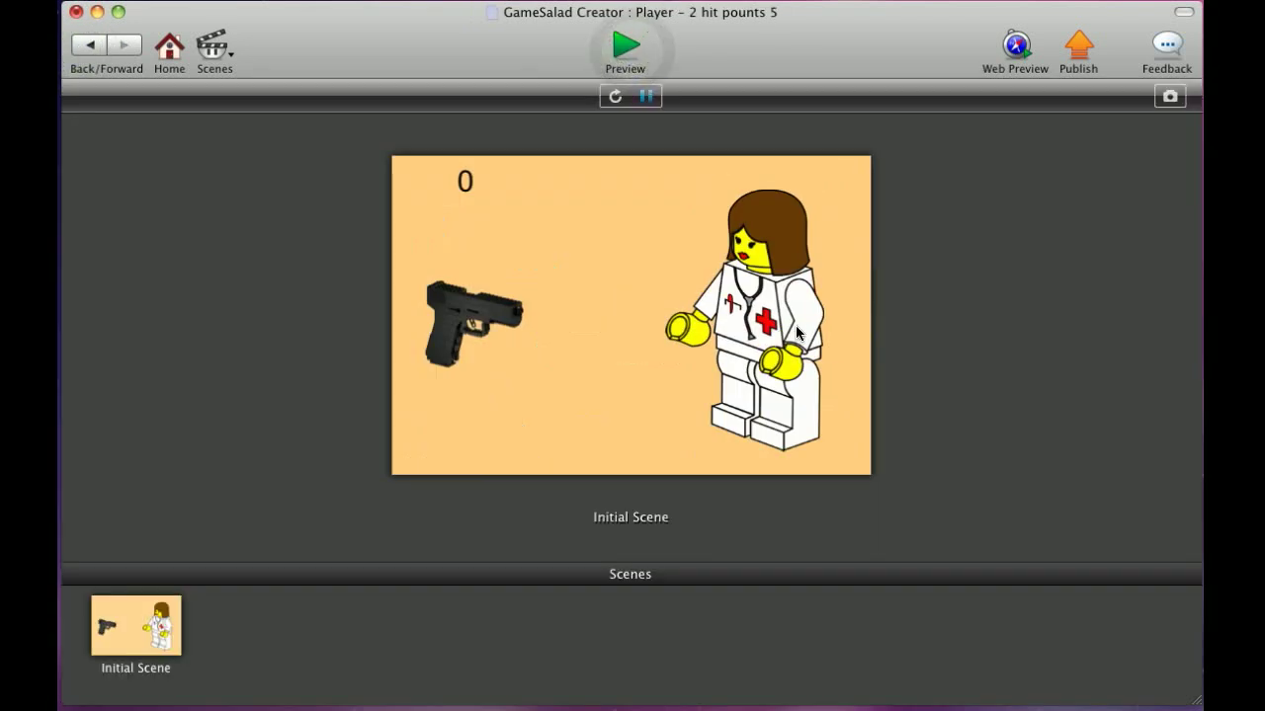
click(470, 326)
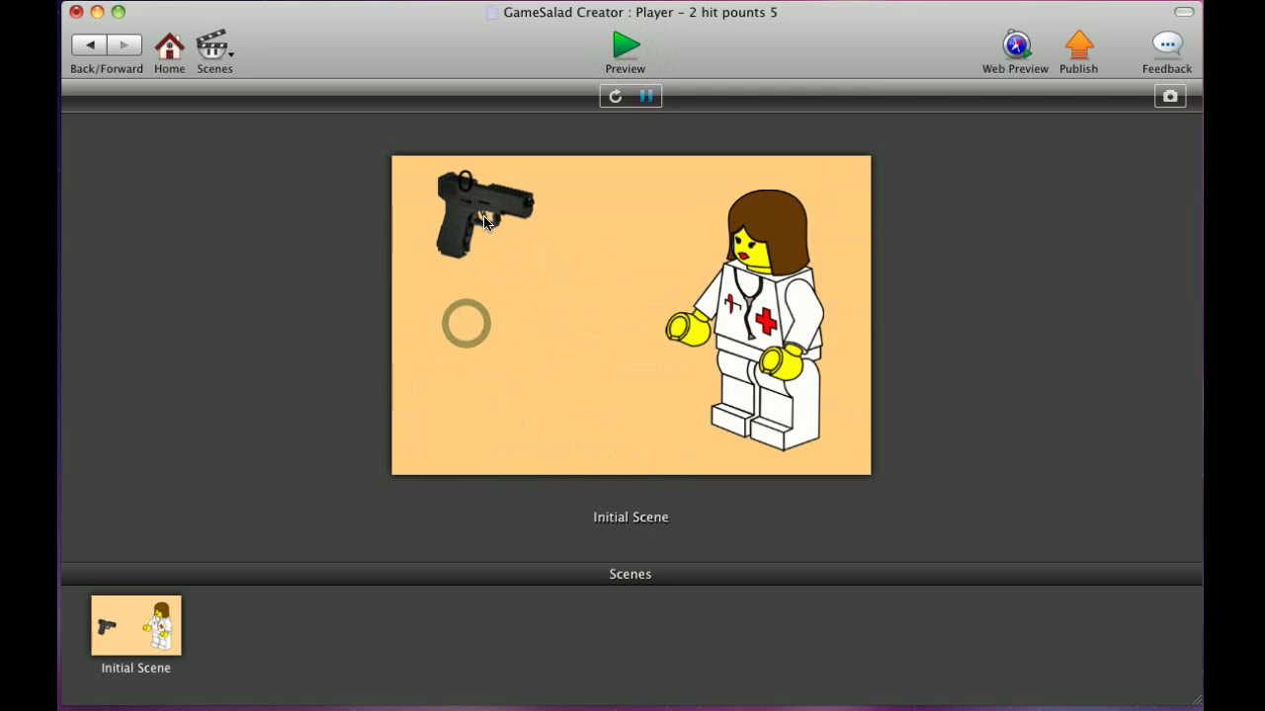
click(539, 242)
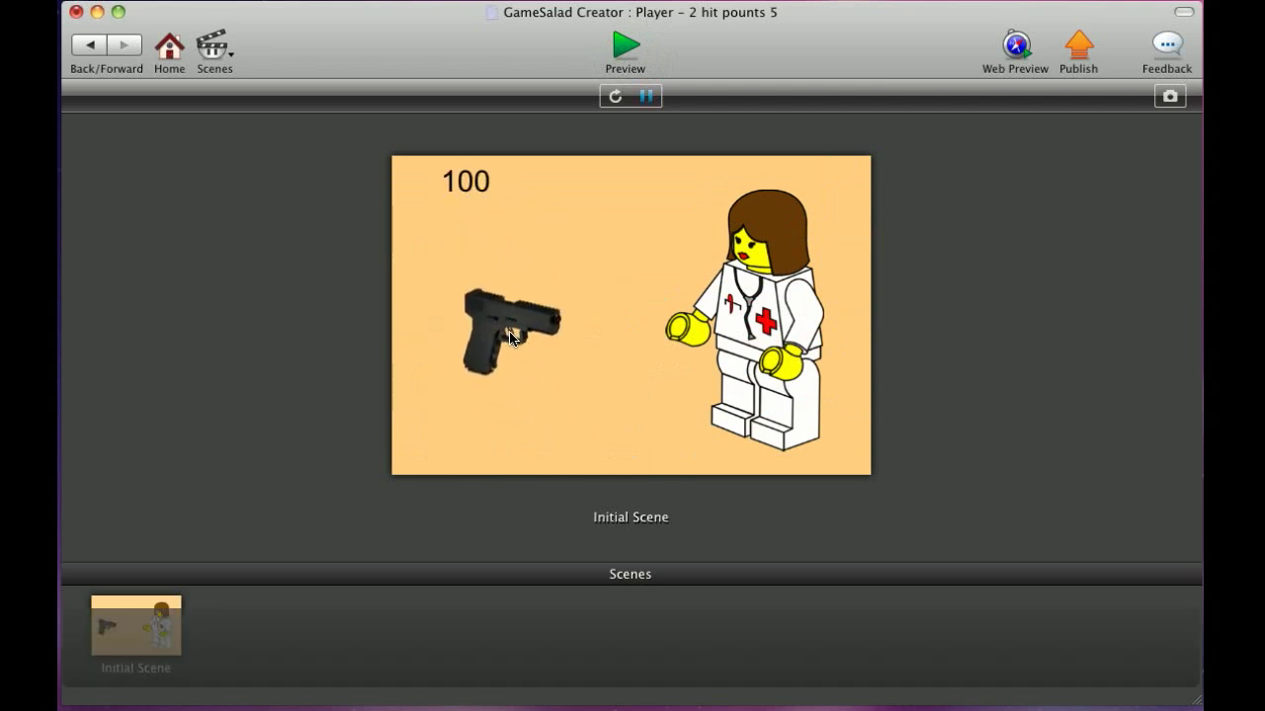
click(514, 336)
click(509, 350)
click(510, 358)
click(512, 362)
click(513, 370)
click(518, 360)
click(524, 341)
Step: Keep firing at the nurse's head and body until the score reaches 2140
click(583, 236)
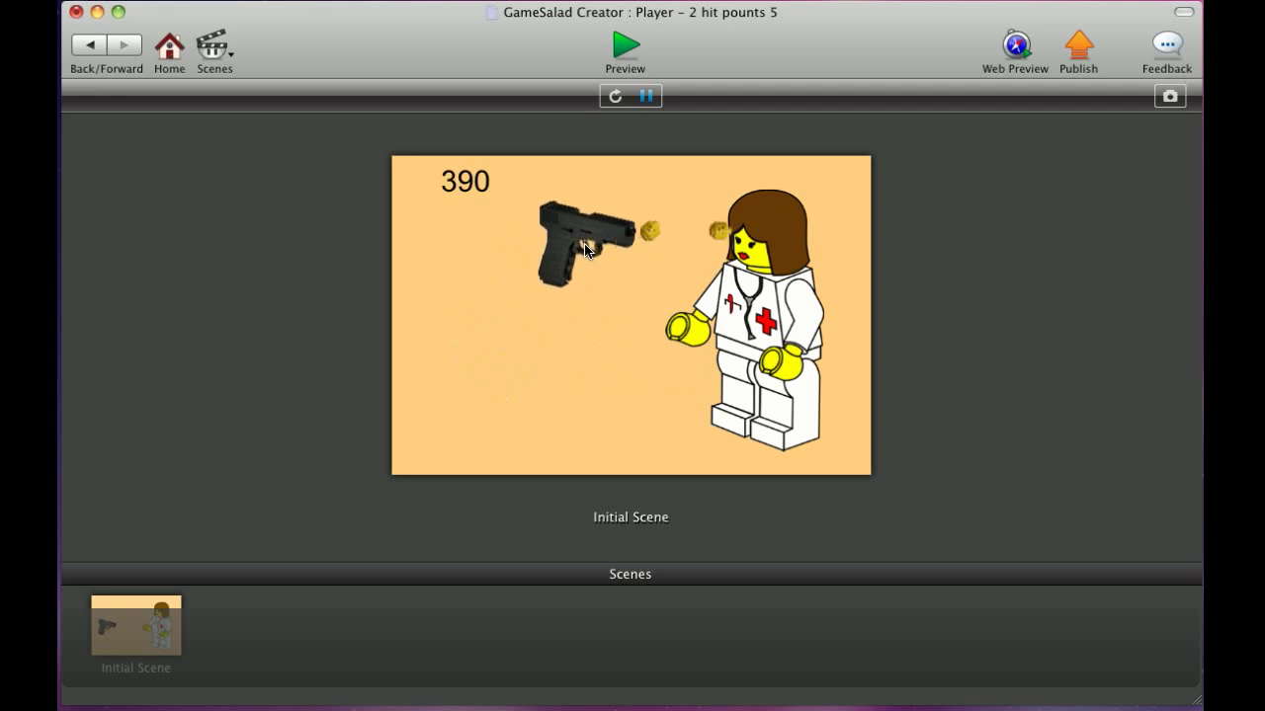
click(578, 252)
click(504, 255)
click(508, 247)
click(471, 334)
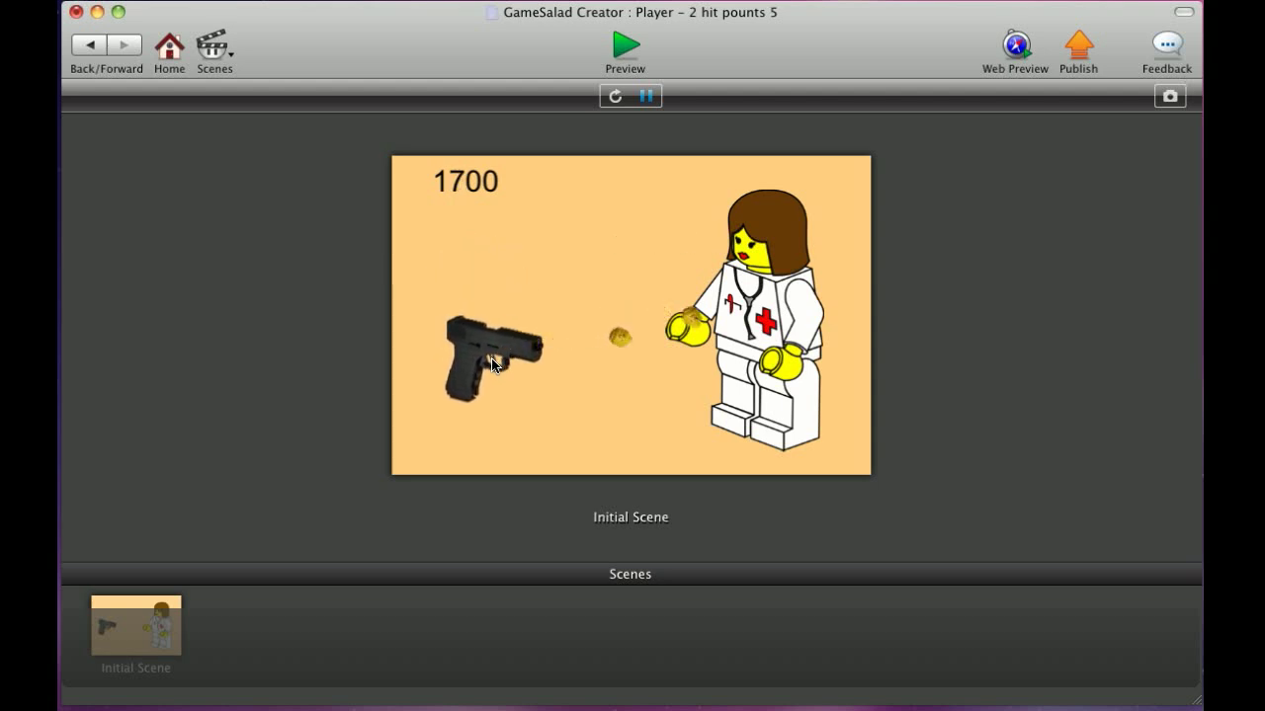
click(531, 226)
click(519, 269)
click(576, 229)
click(576, 229)
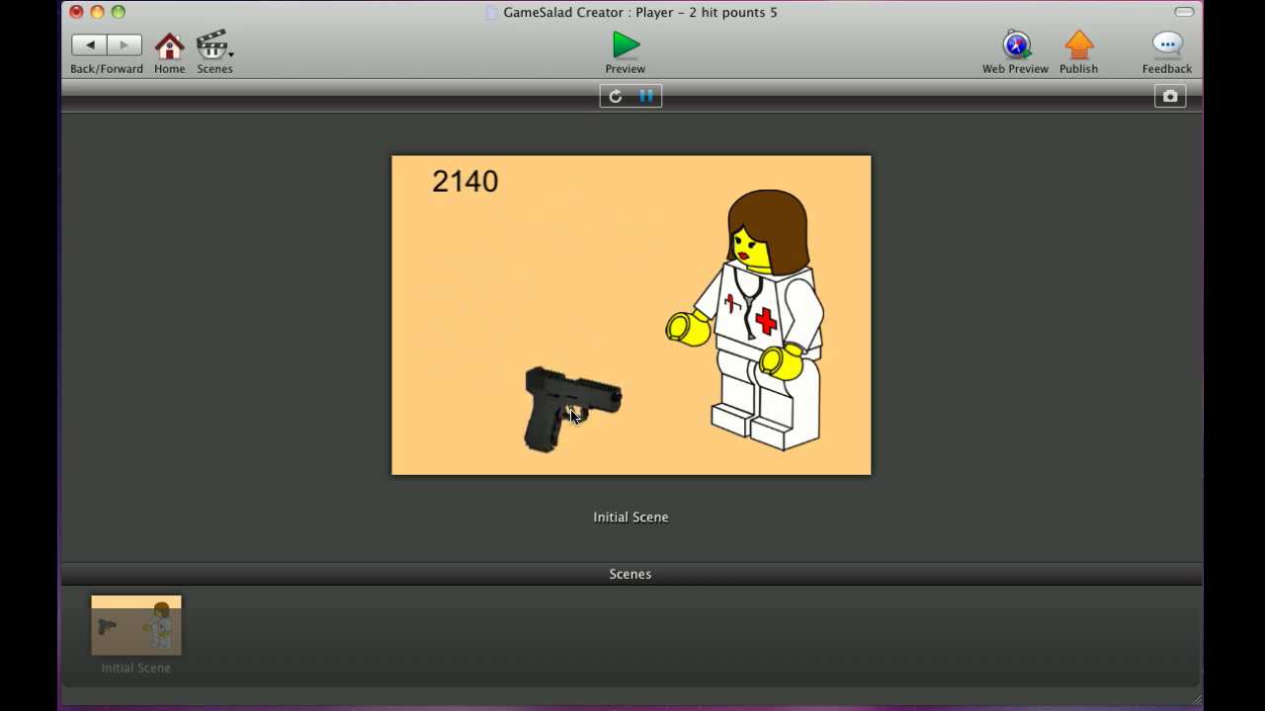